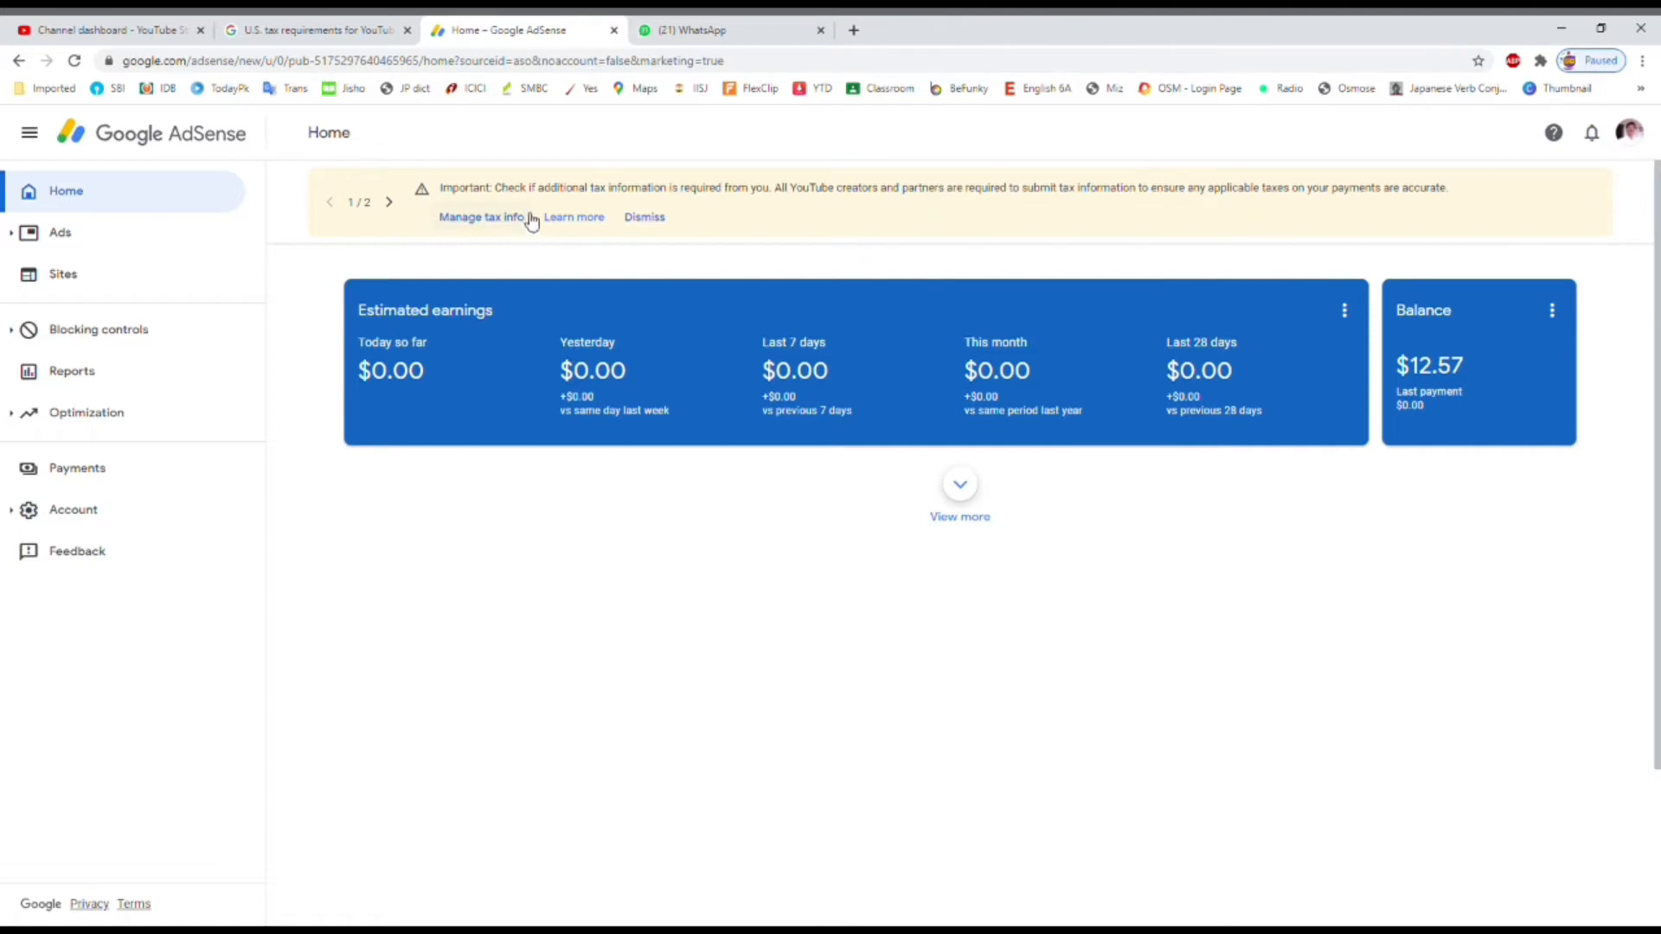
Start a W-8BEN form in the United States tax info, for an individual who is not a US citizen or resident.
{"action": "left_click", "coordinate": [478, 221]}
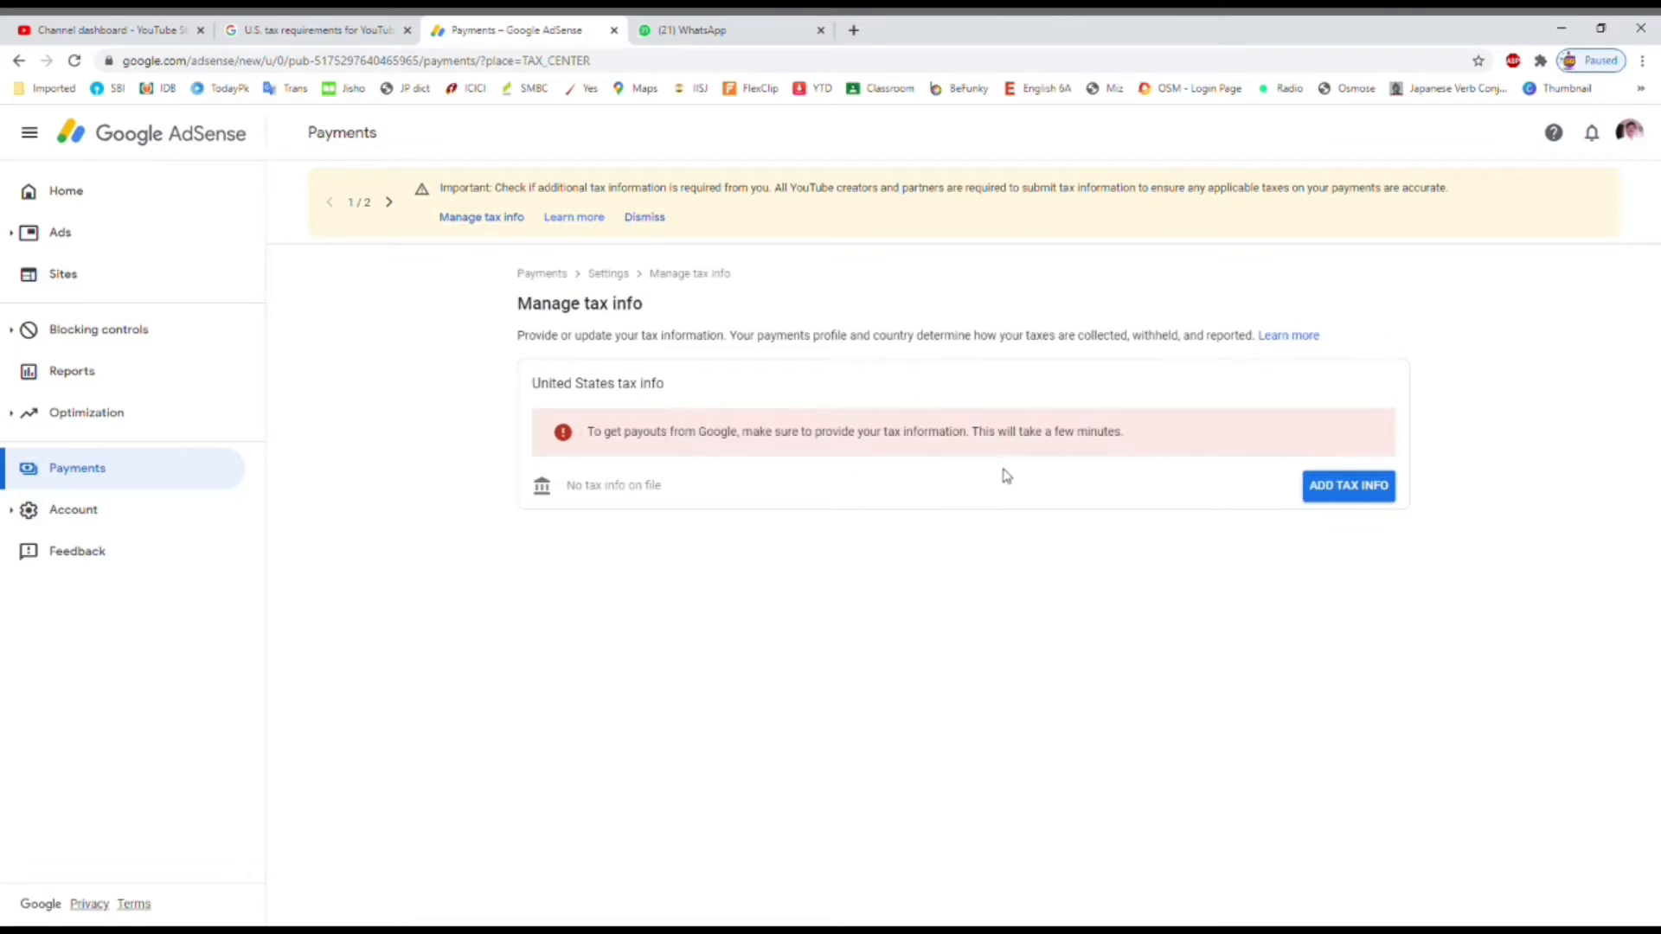
{"action": "left_click", "coordinate": [1355, 489]}
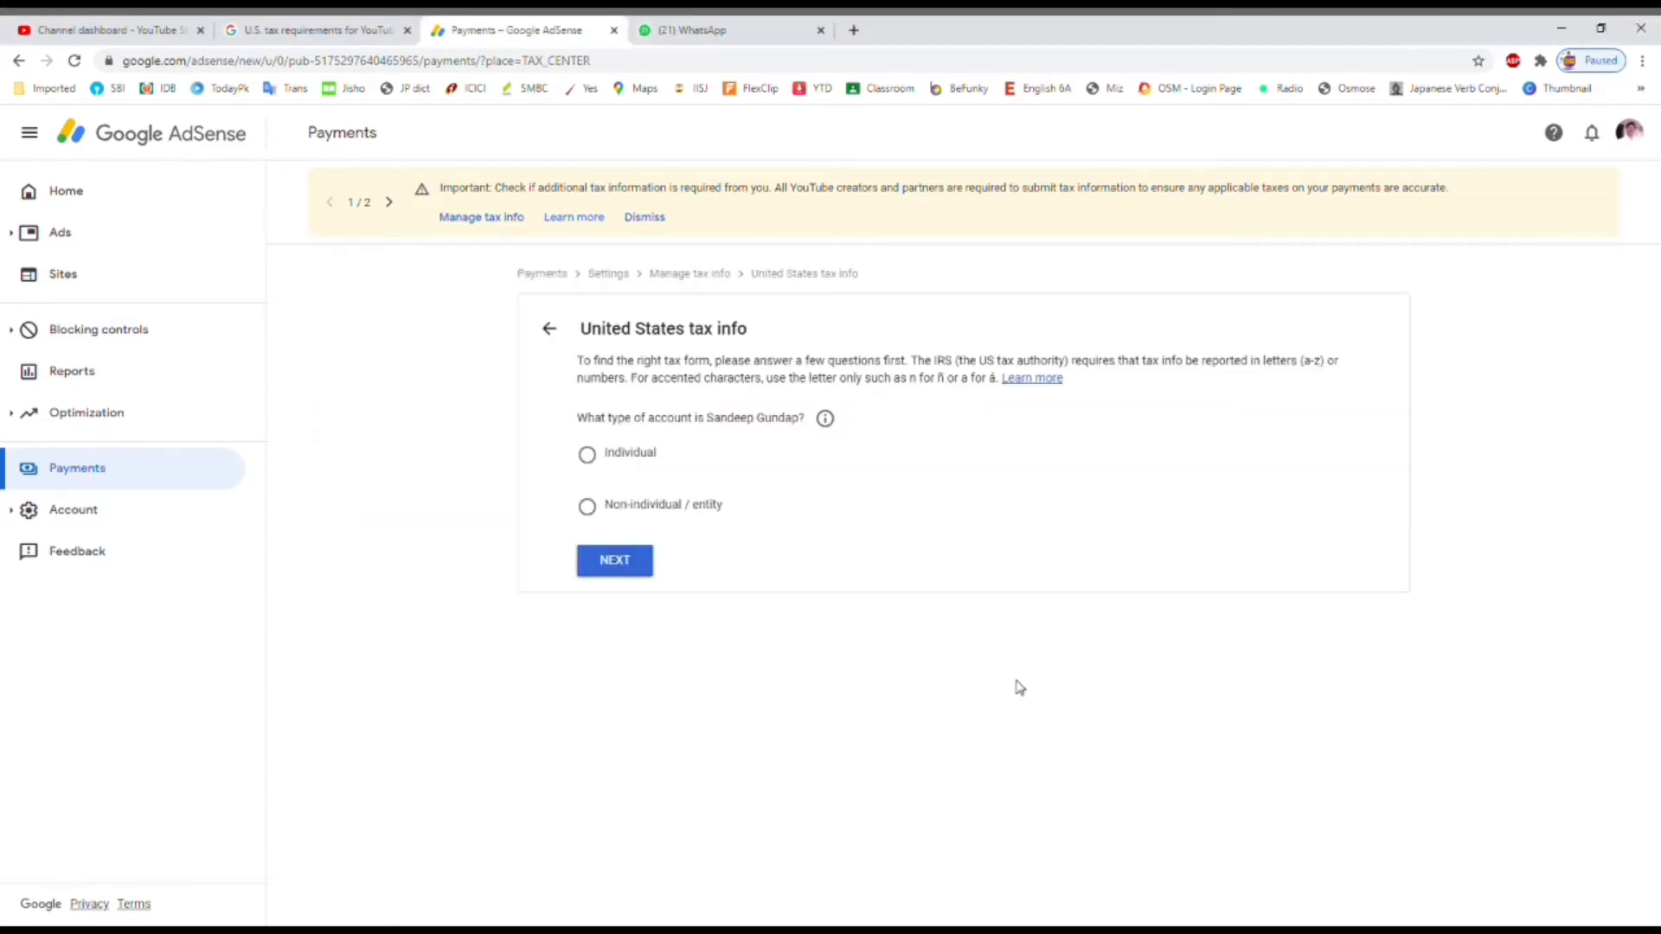
{"action": "left_click", "coordinate": [603, 467]}
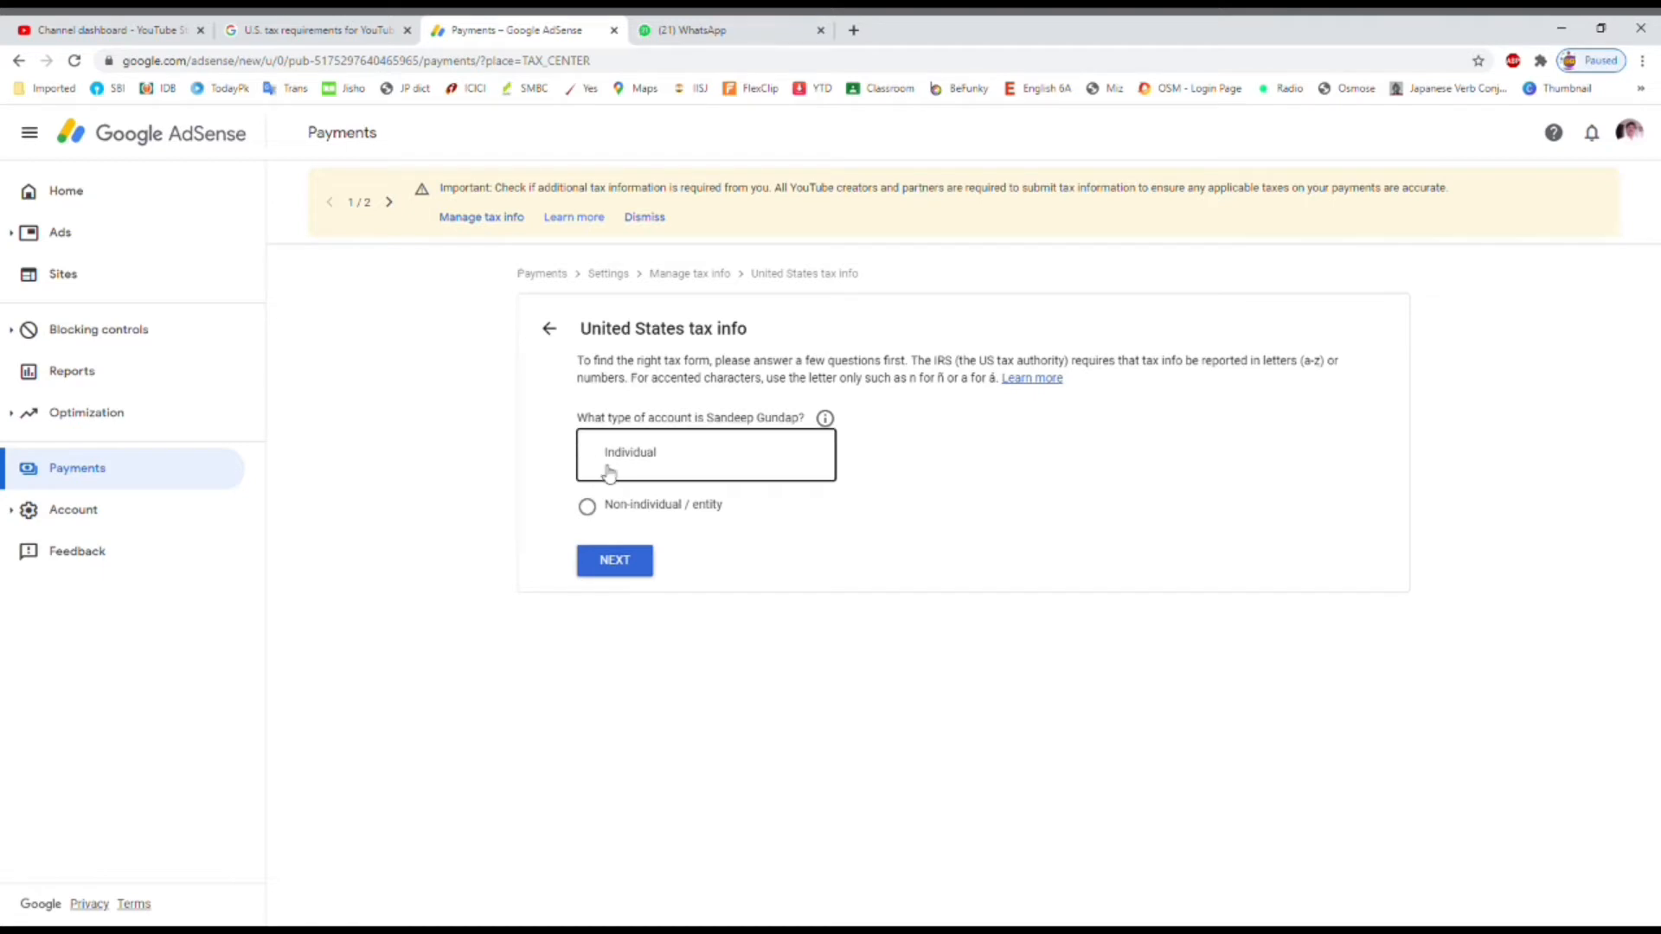
{"action": "left_click", "coordinate": [640, 567]}
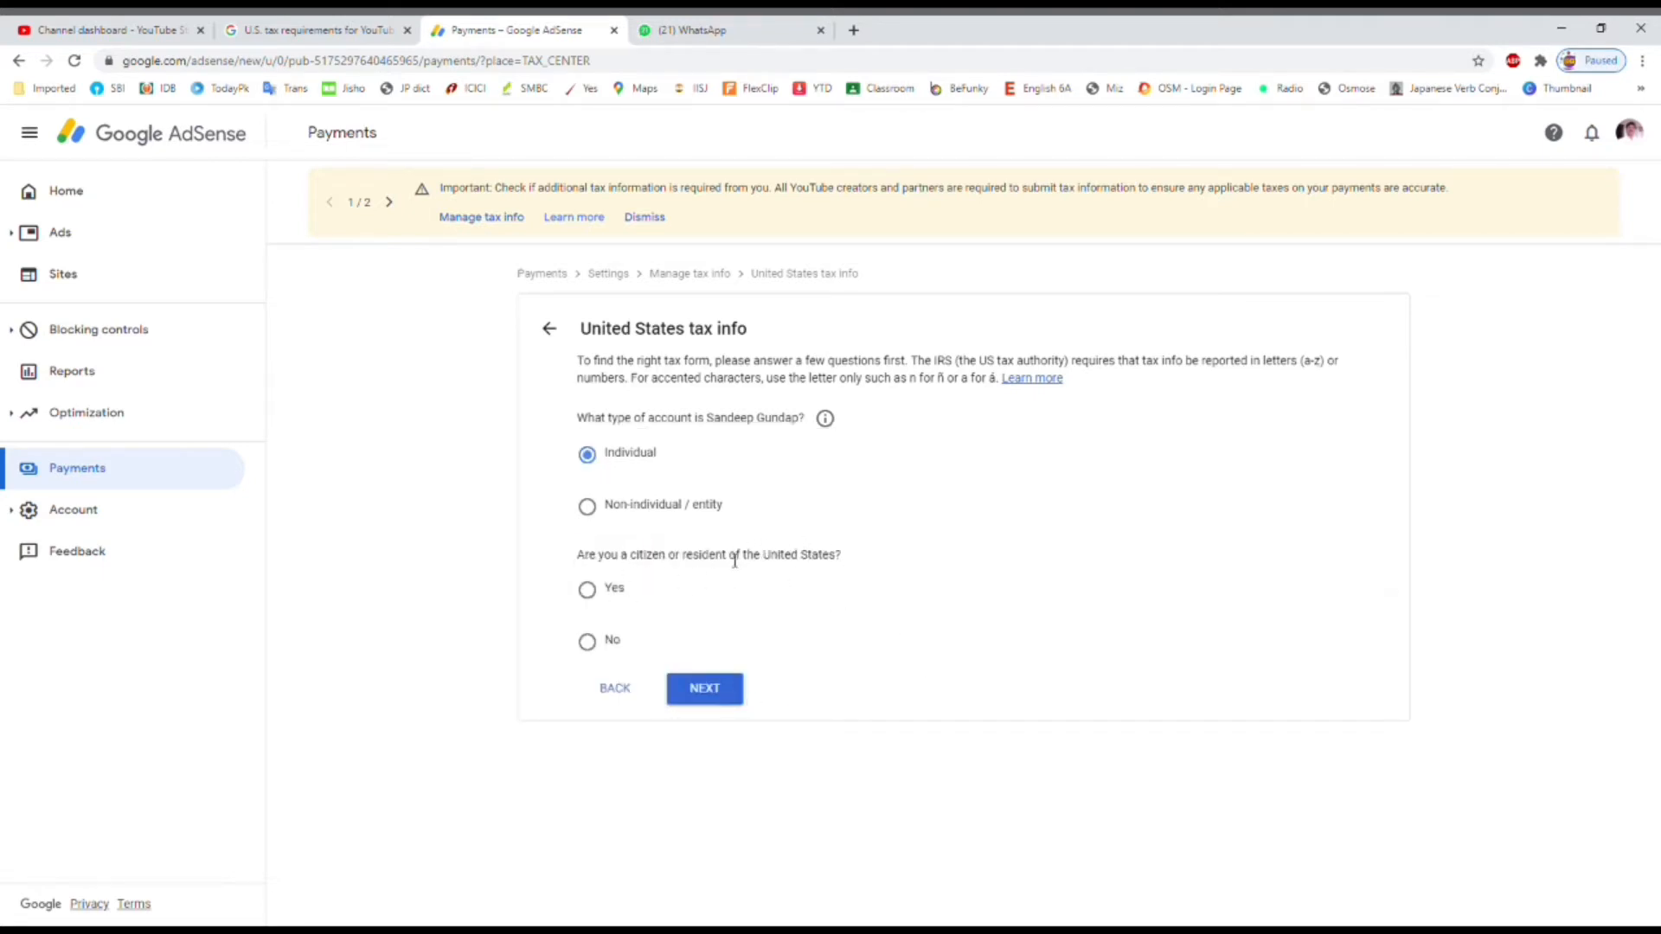
{"action": "left_click", "coordinate": [609, 641]}
{"action": "left_click", "coordinate": [714, 695]}
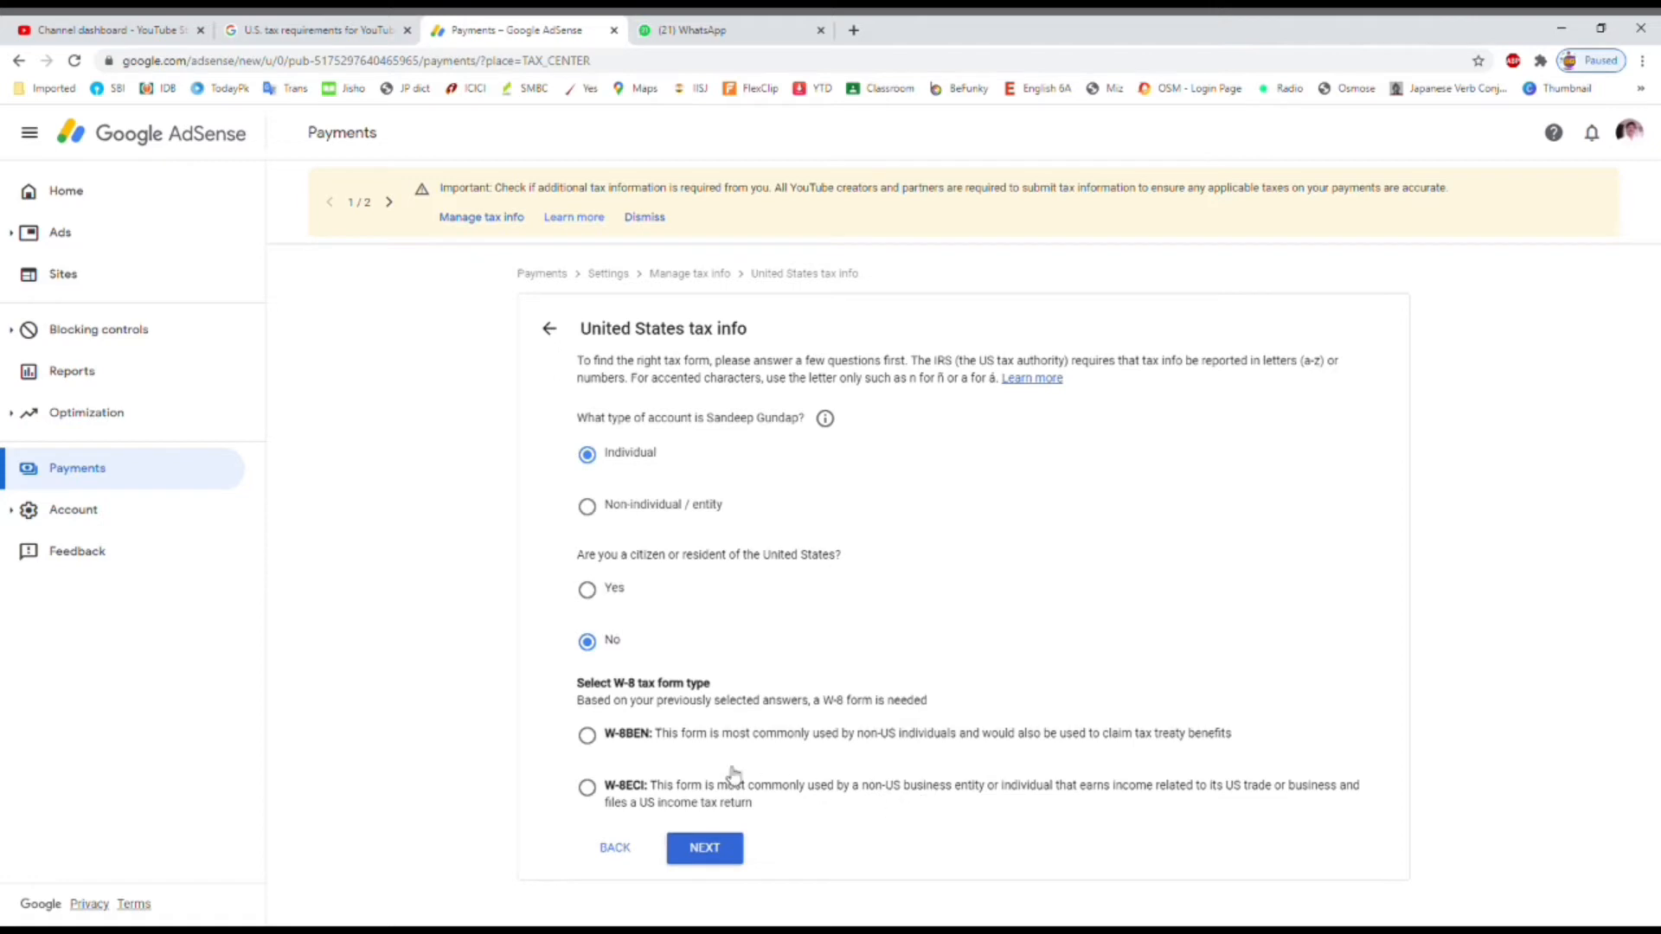
{"action": "left_click", "coordinate": [591, 741]}
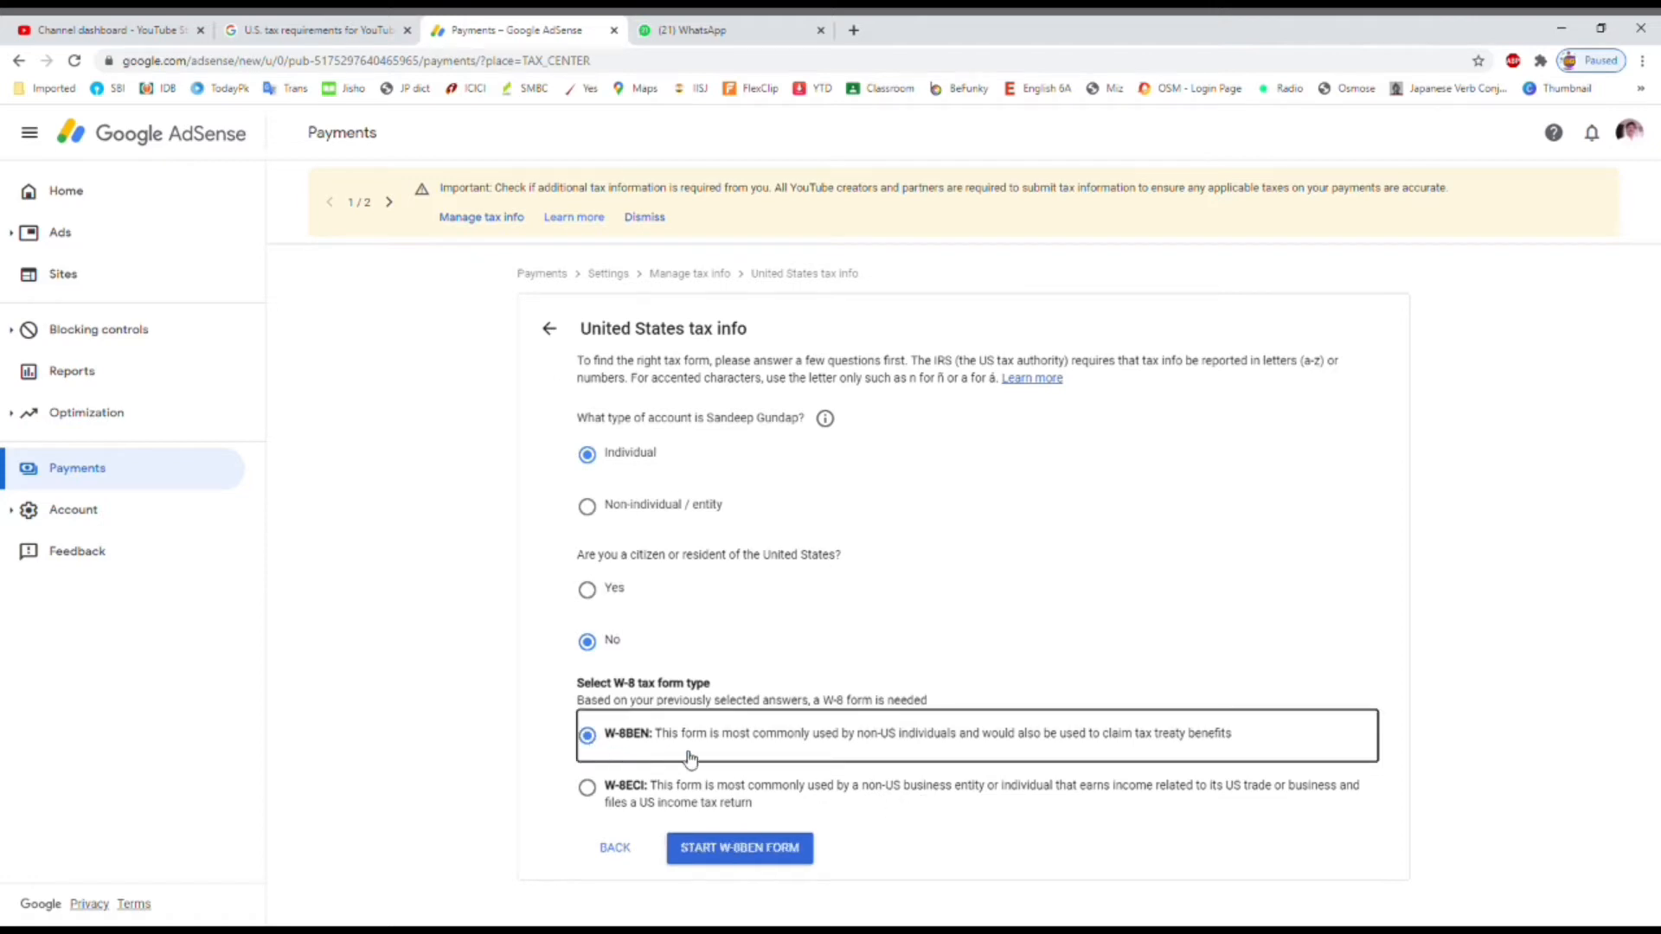
{"action": "left_click", "coordinate": [750, 849]}
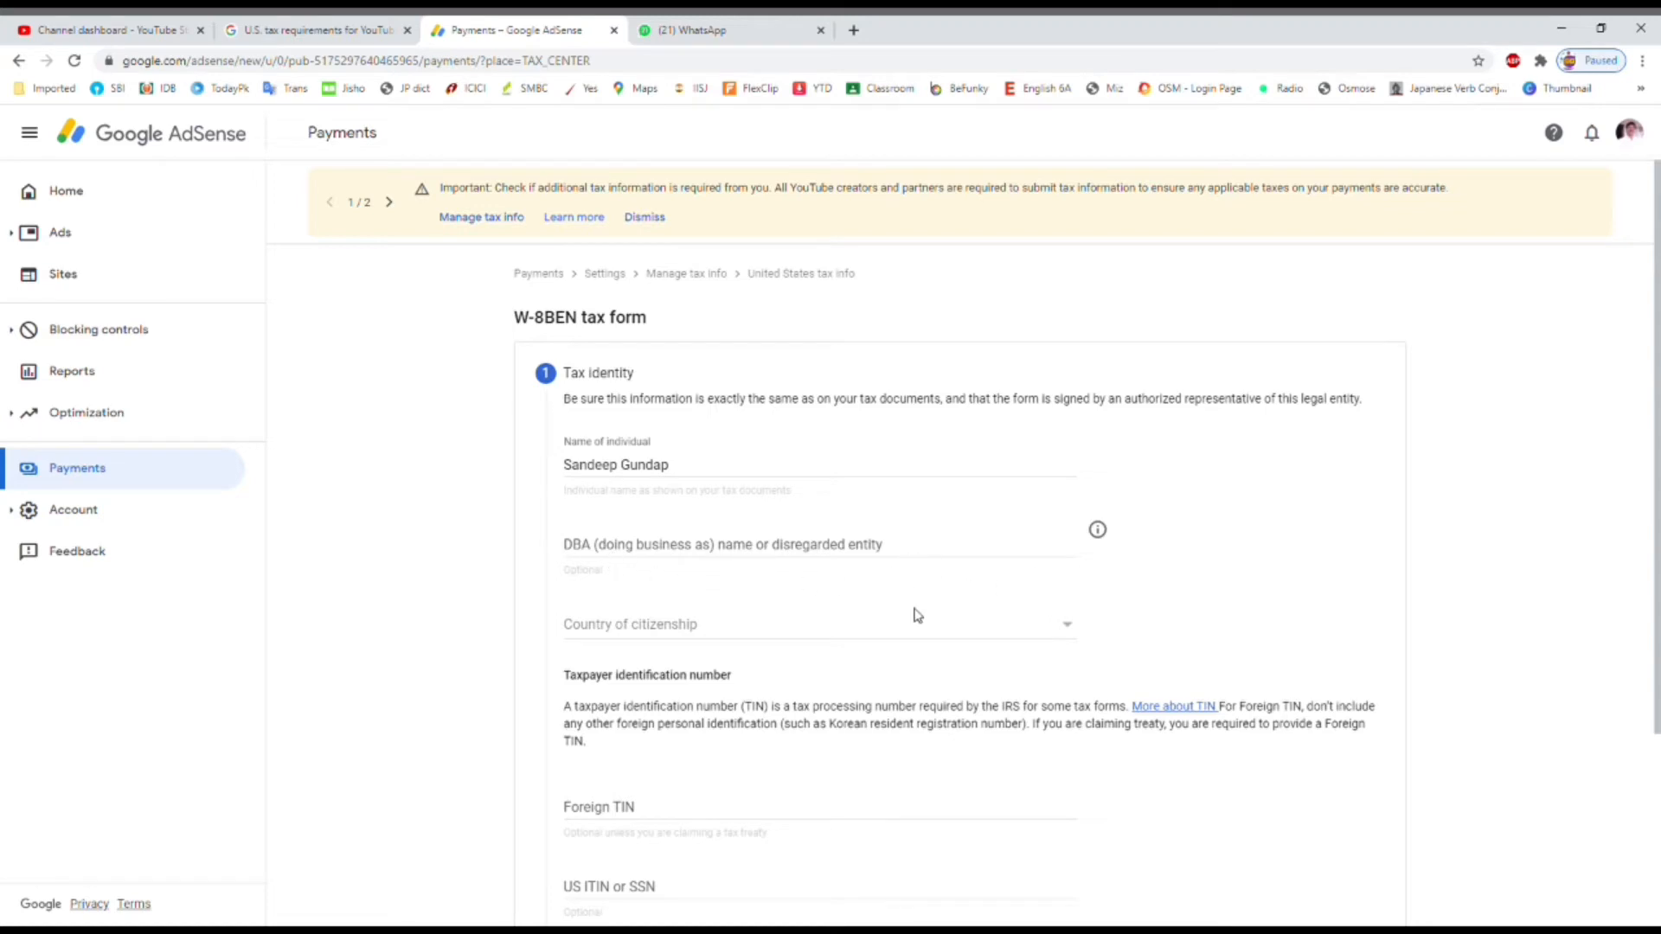
Complete the tax identity section with India as country of citizenship and the foreign taxpayer identification number.
{"action": "left_click", "coordinate": [1064, 638]}
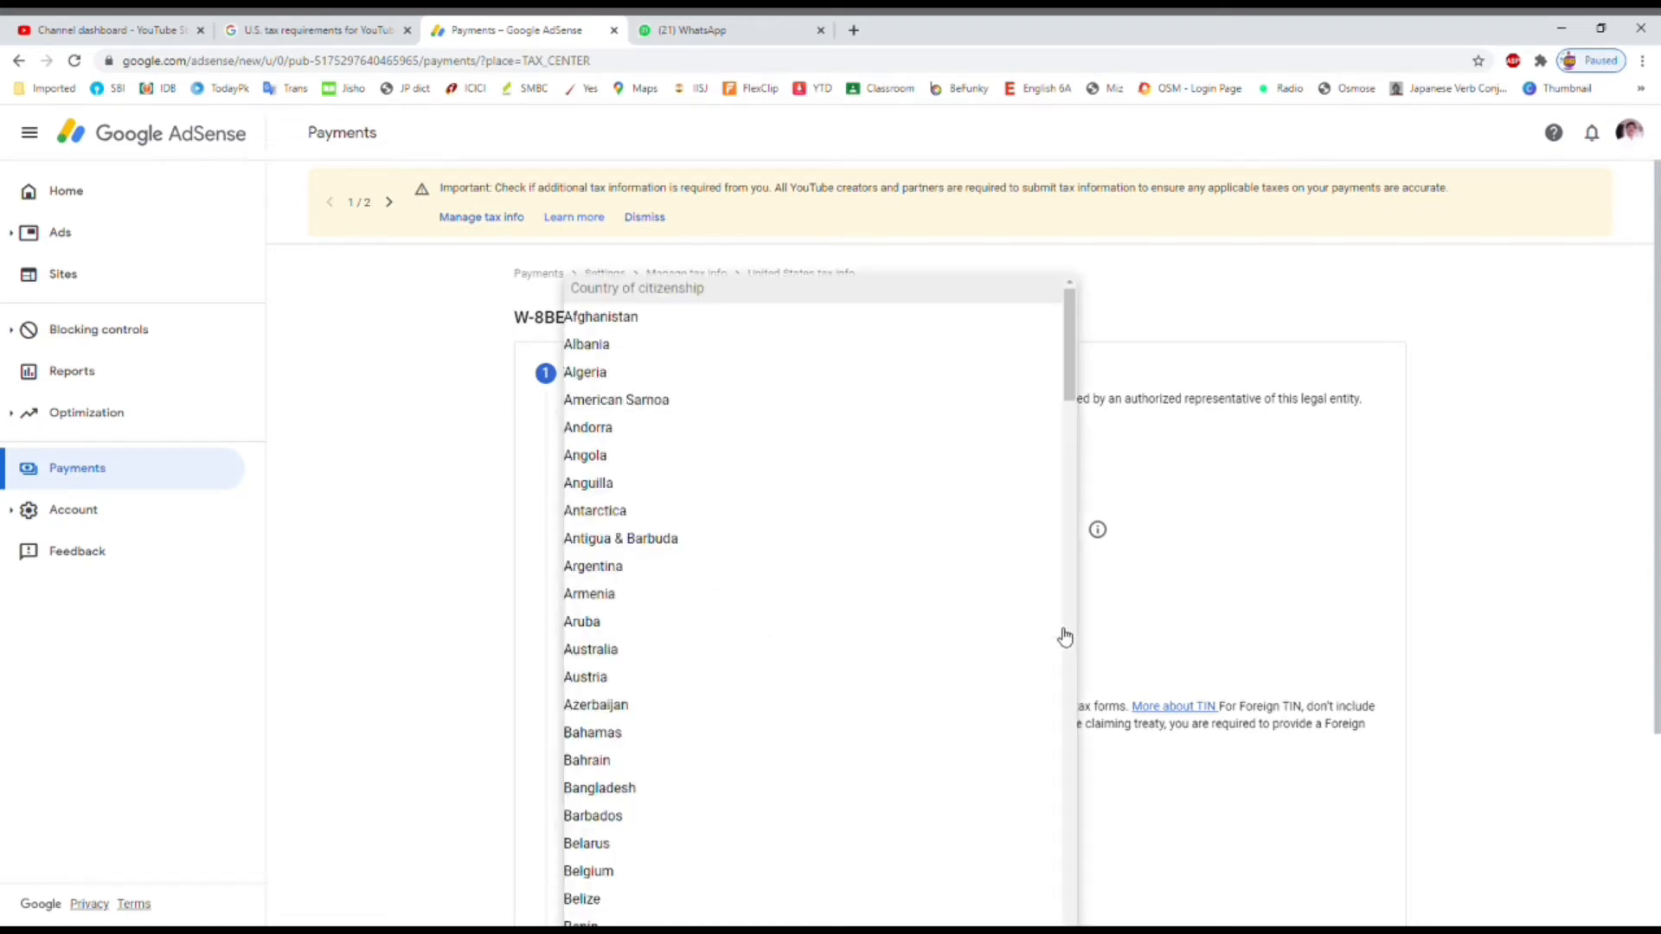
{"action": "type", "text": "in"}
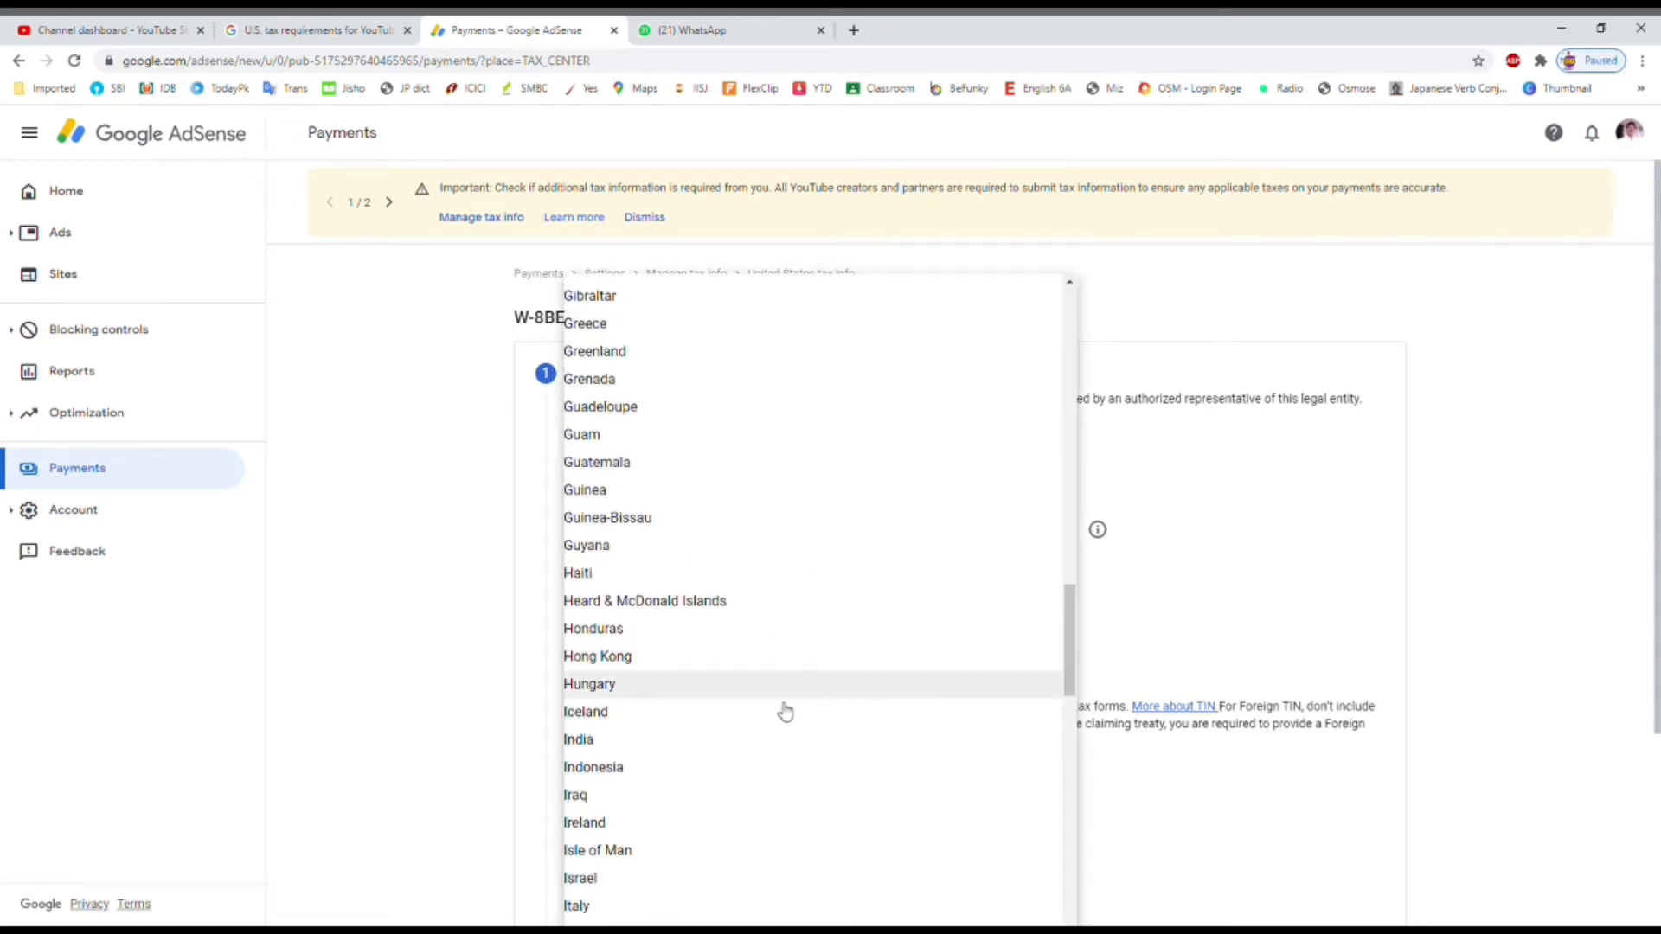
{"action": "left_click", "coordinate": [616, 748]}
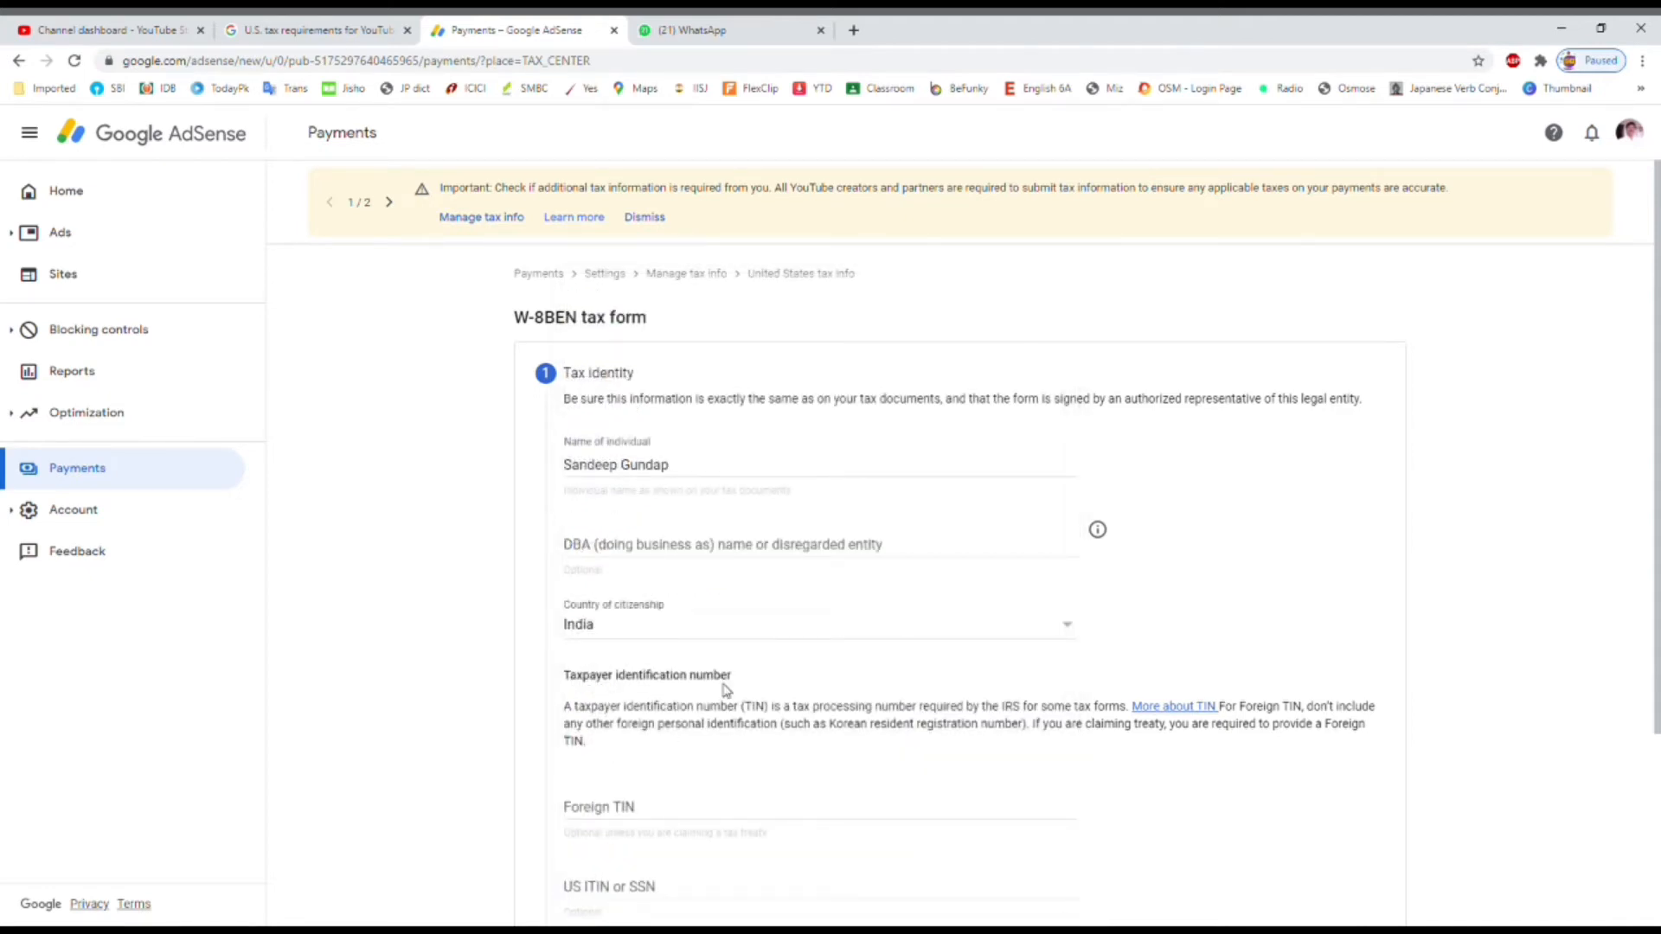
{"action": "scroll", "coordinate": [741, 657], "scroll_direction": "down", "scroll_amount": 2}
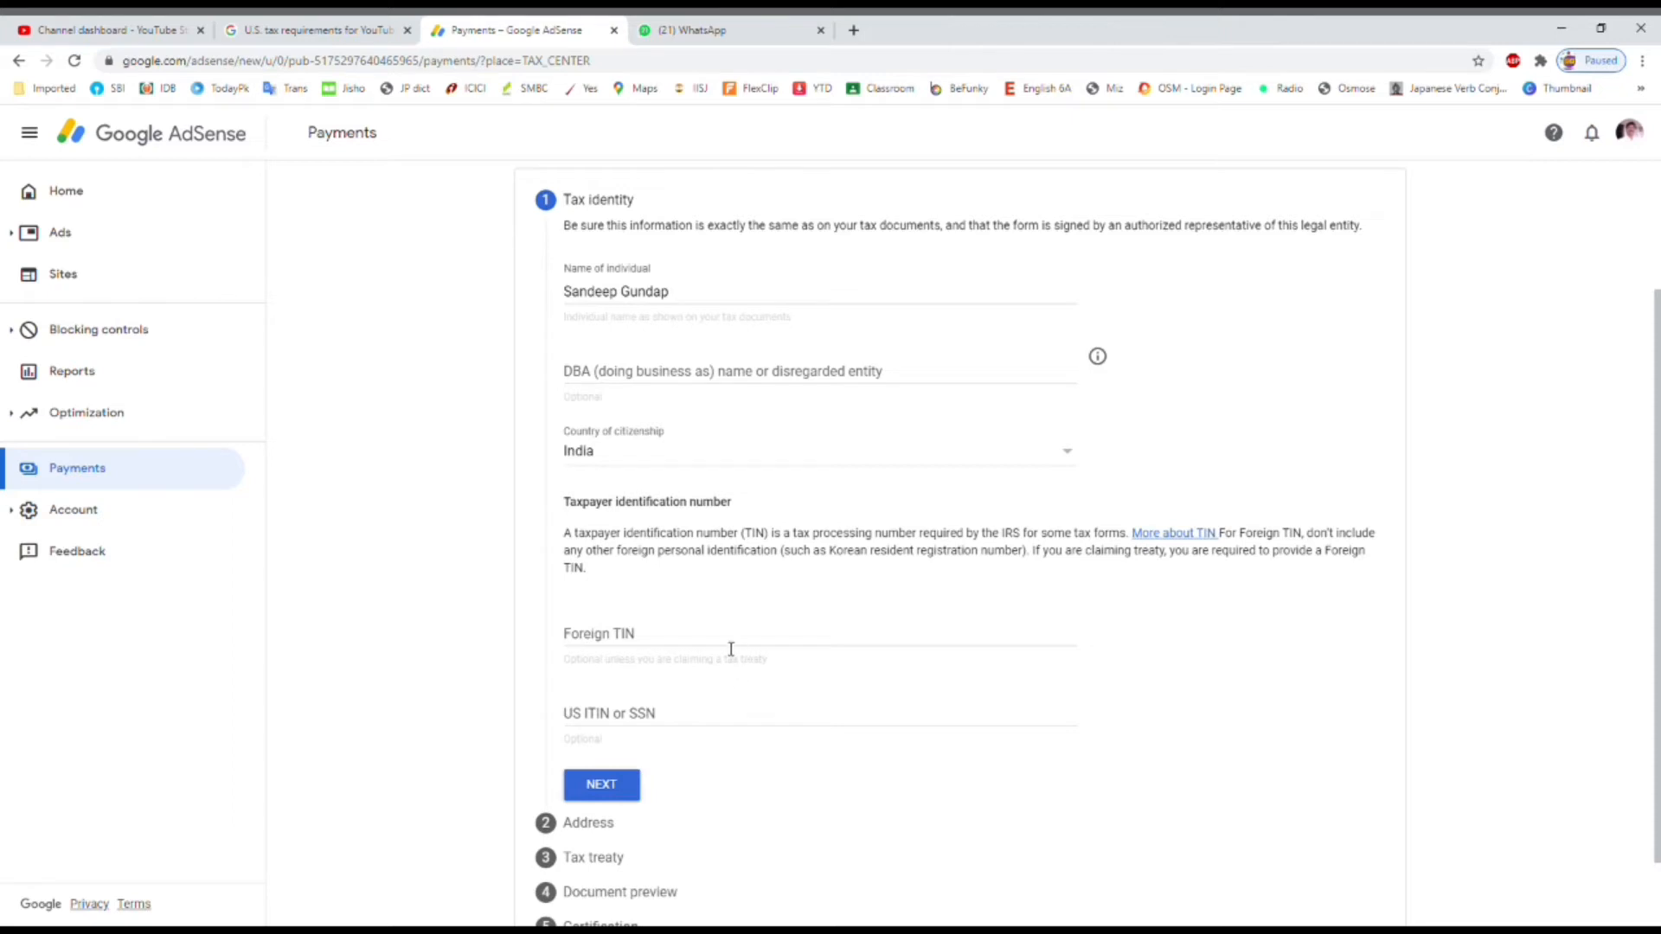
{"action": "left_click", "coordinate": [635, 649]}
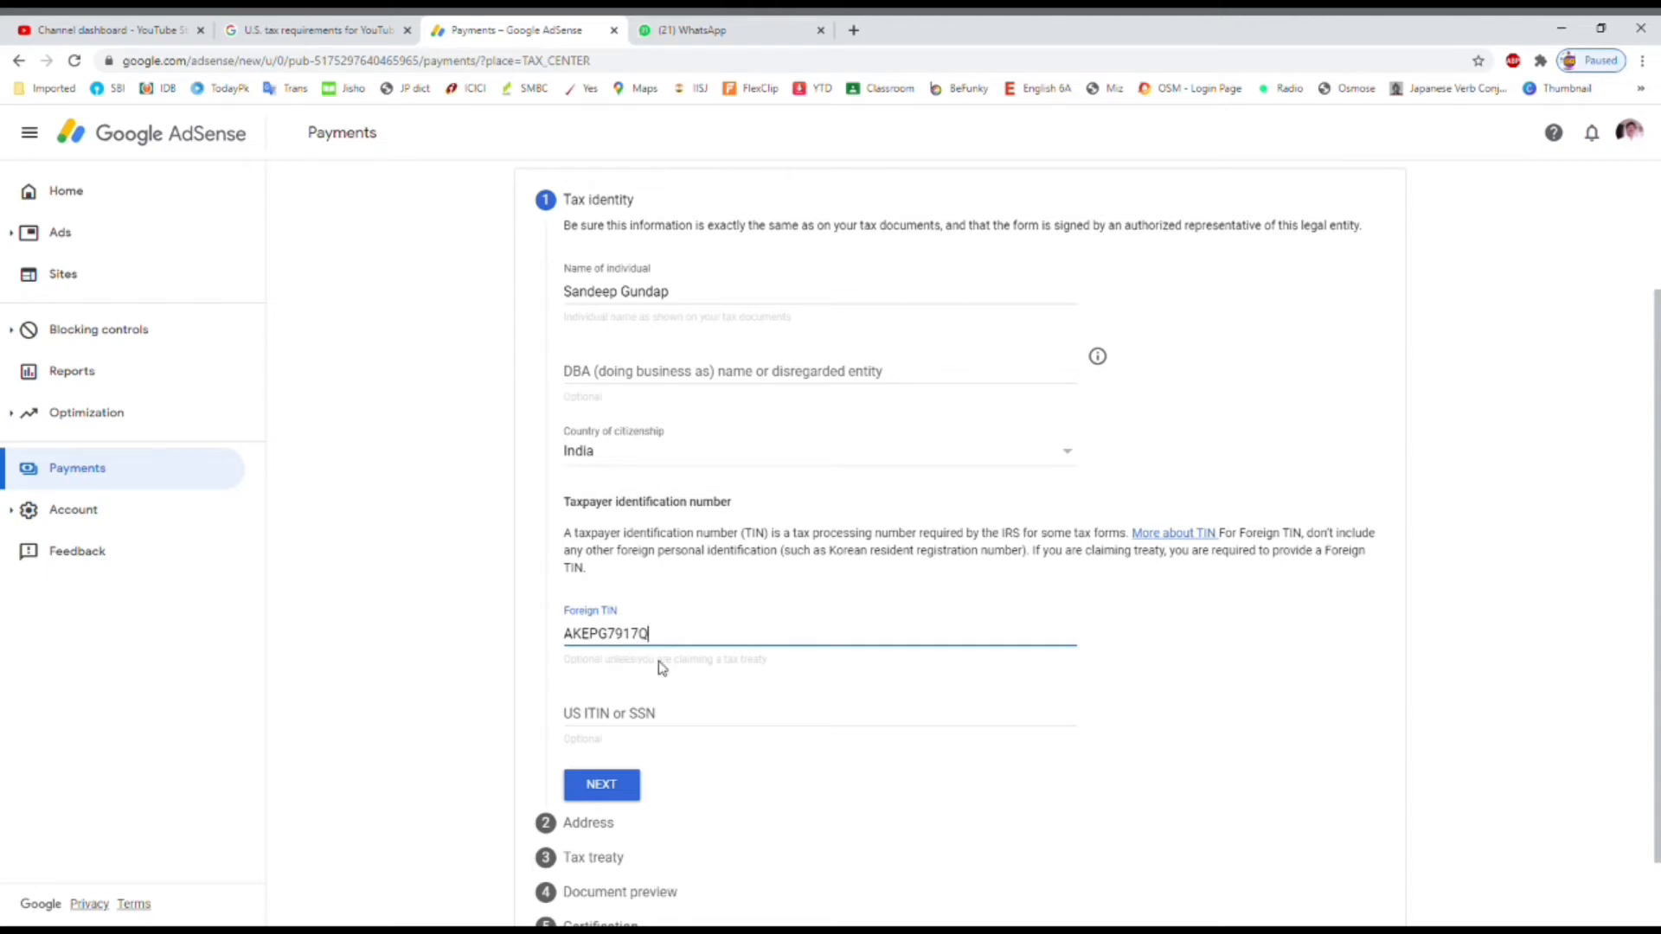
{"action": "scroll", "coordinate": [662, 671], "scroll_direction": "down", "scroll_amount": 1}
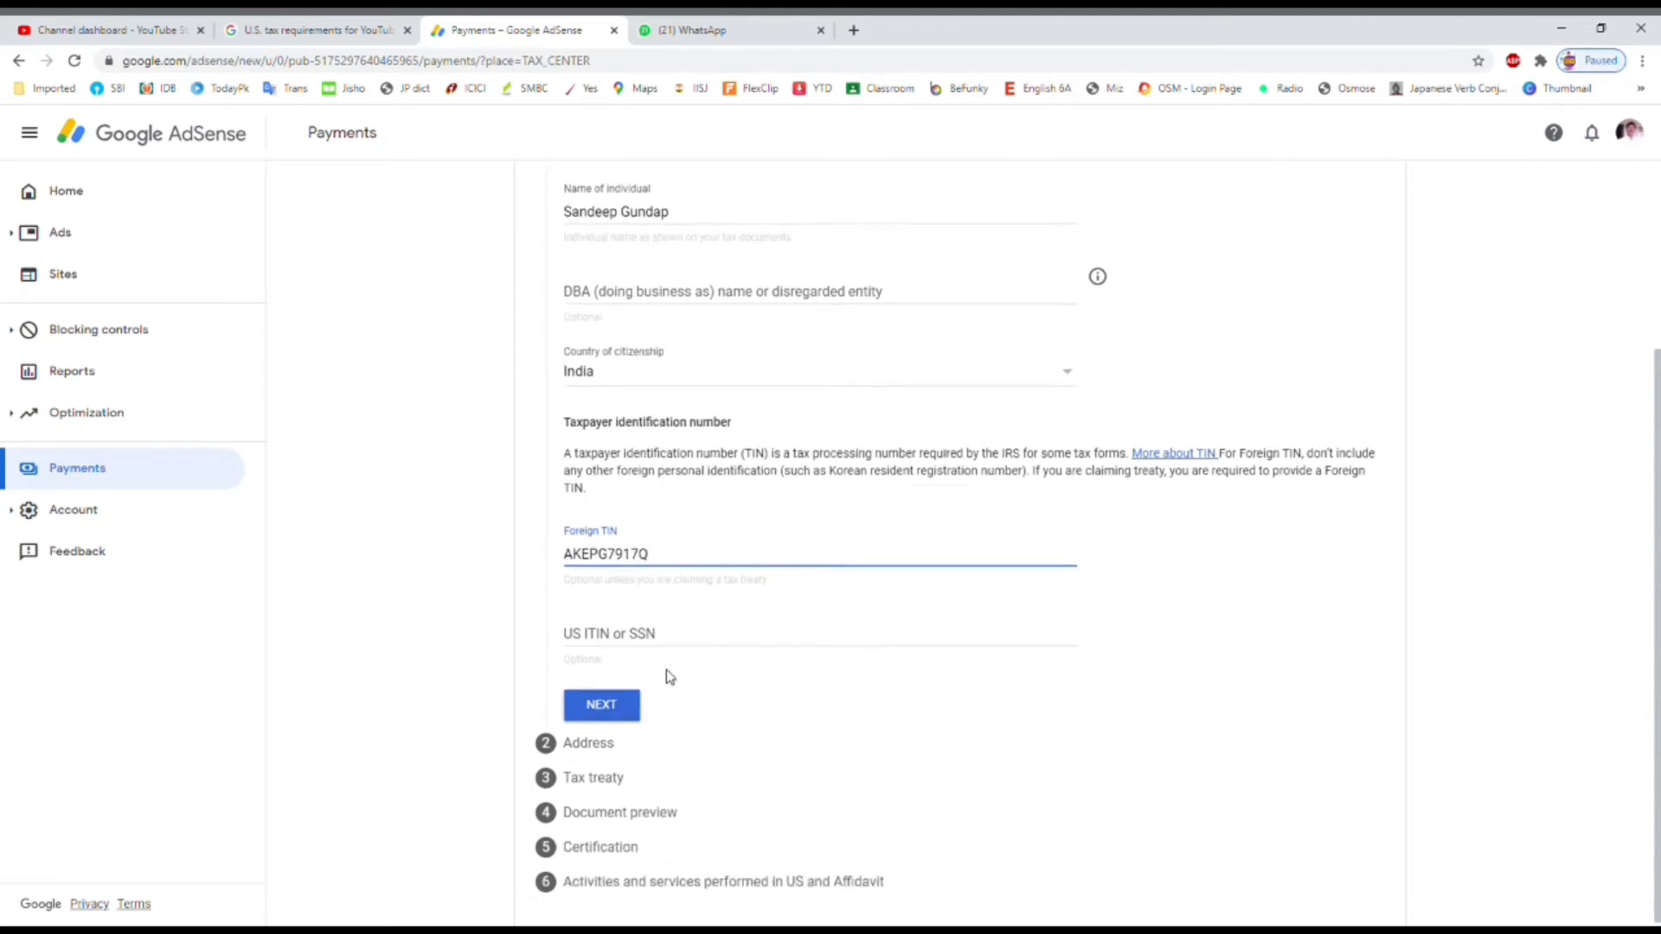
{"action": "left_click", "coordinate": [603, 703]}
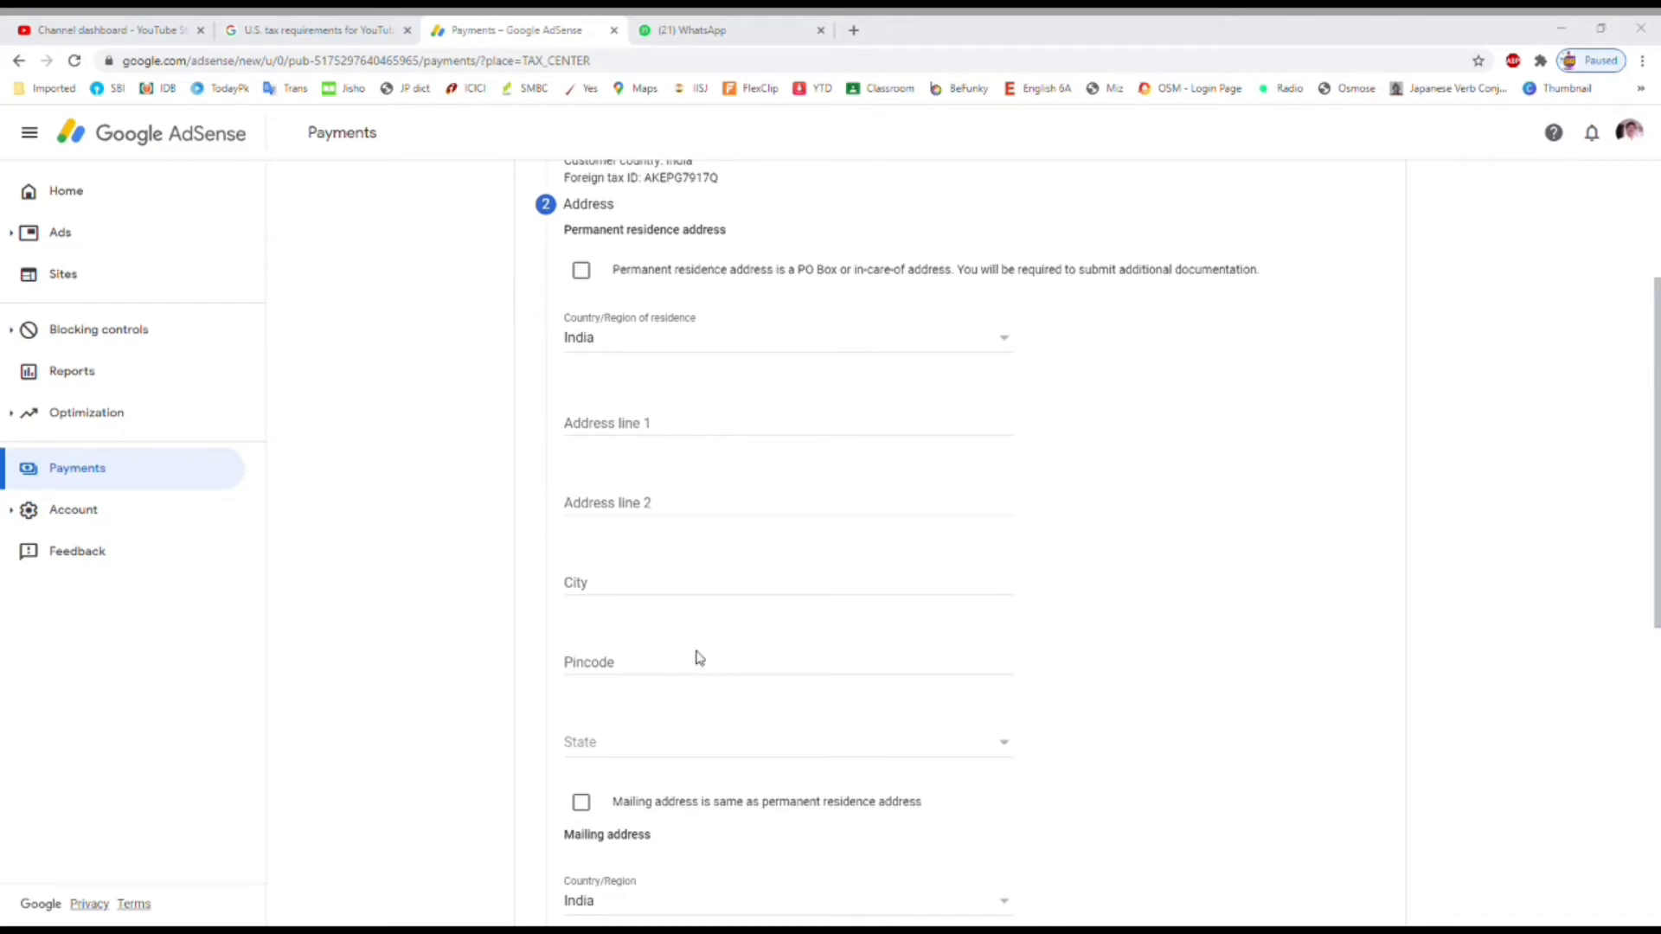
Fill in the permanent residence address, mark the mailing address as the same, and continue to the tax treaty section.
{"action": "left_click", "coordinate": [637, 432]}
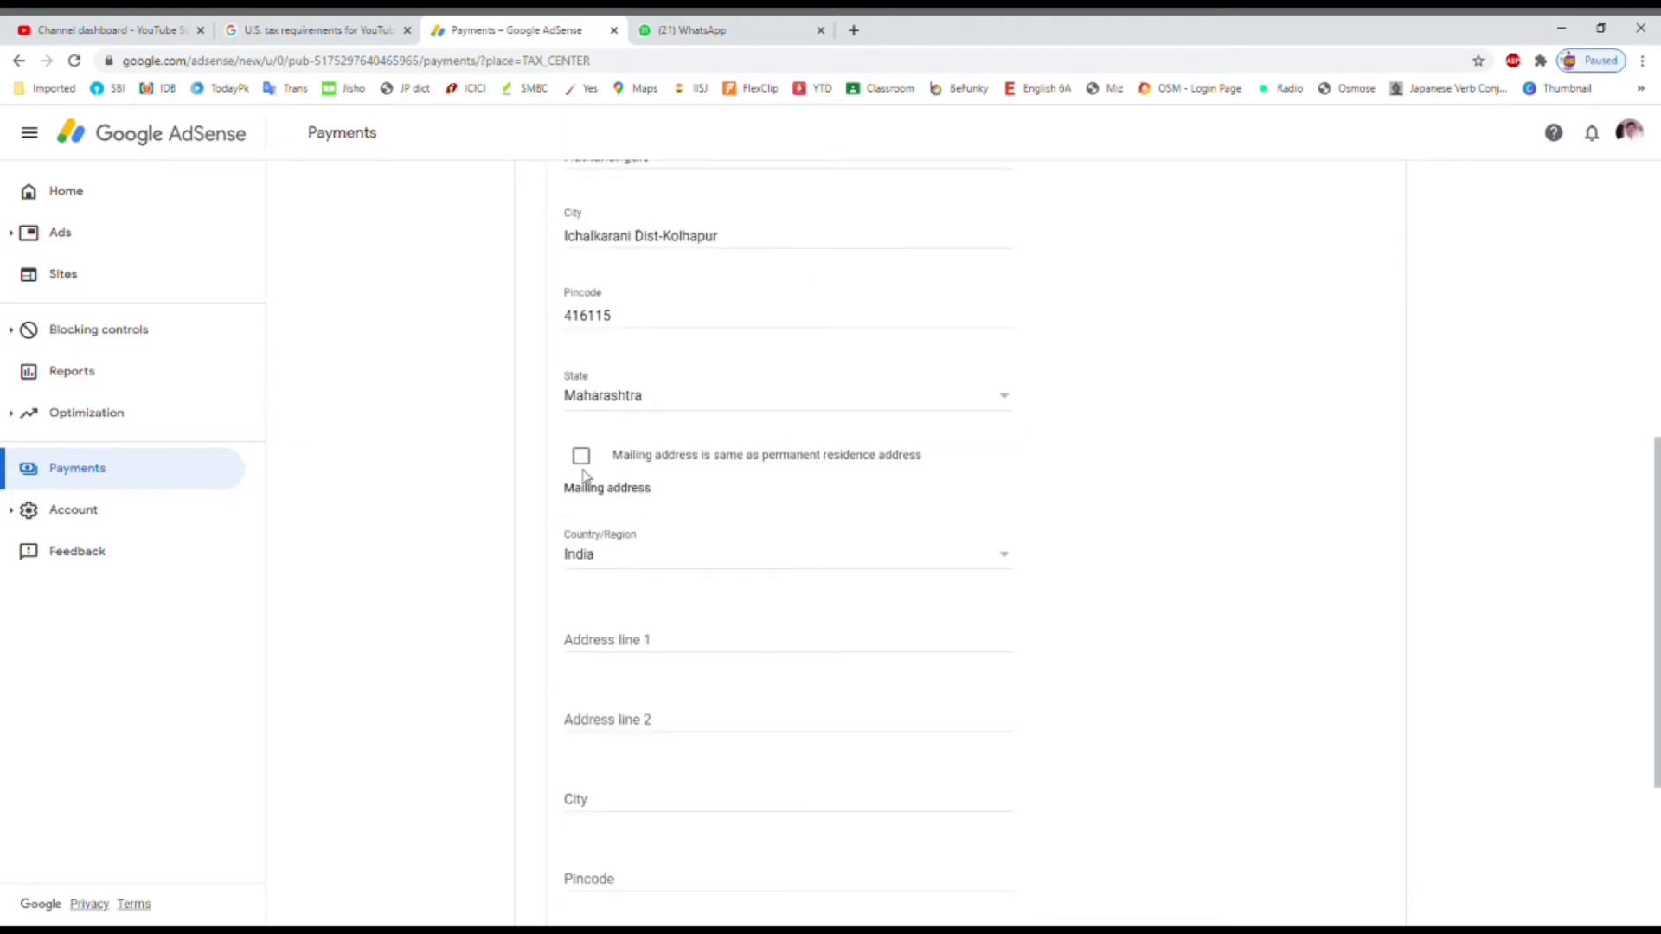
{"action": "left_click", "coordinate": [581, 455]}
{"action": "scroll", "coordinate": [909, 537], "scroll_direction": "up", "scroll_amount": 5}
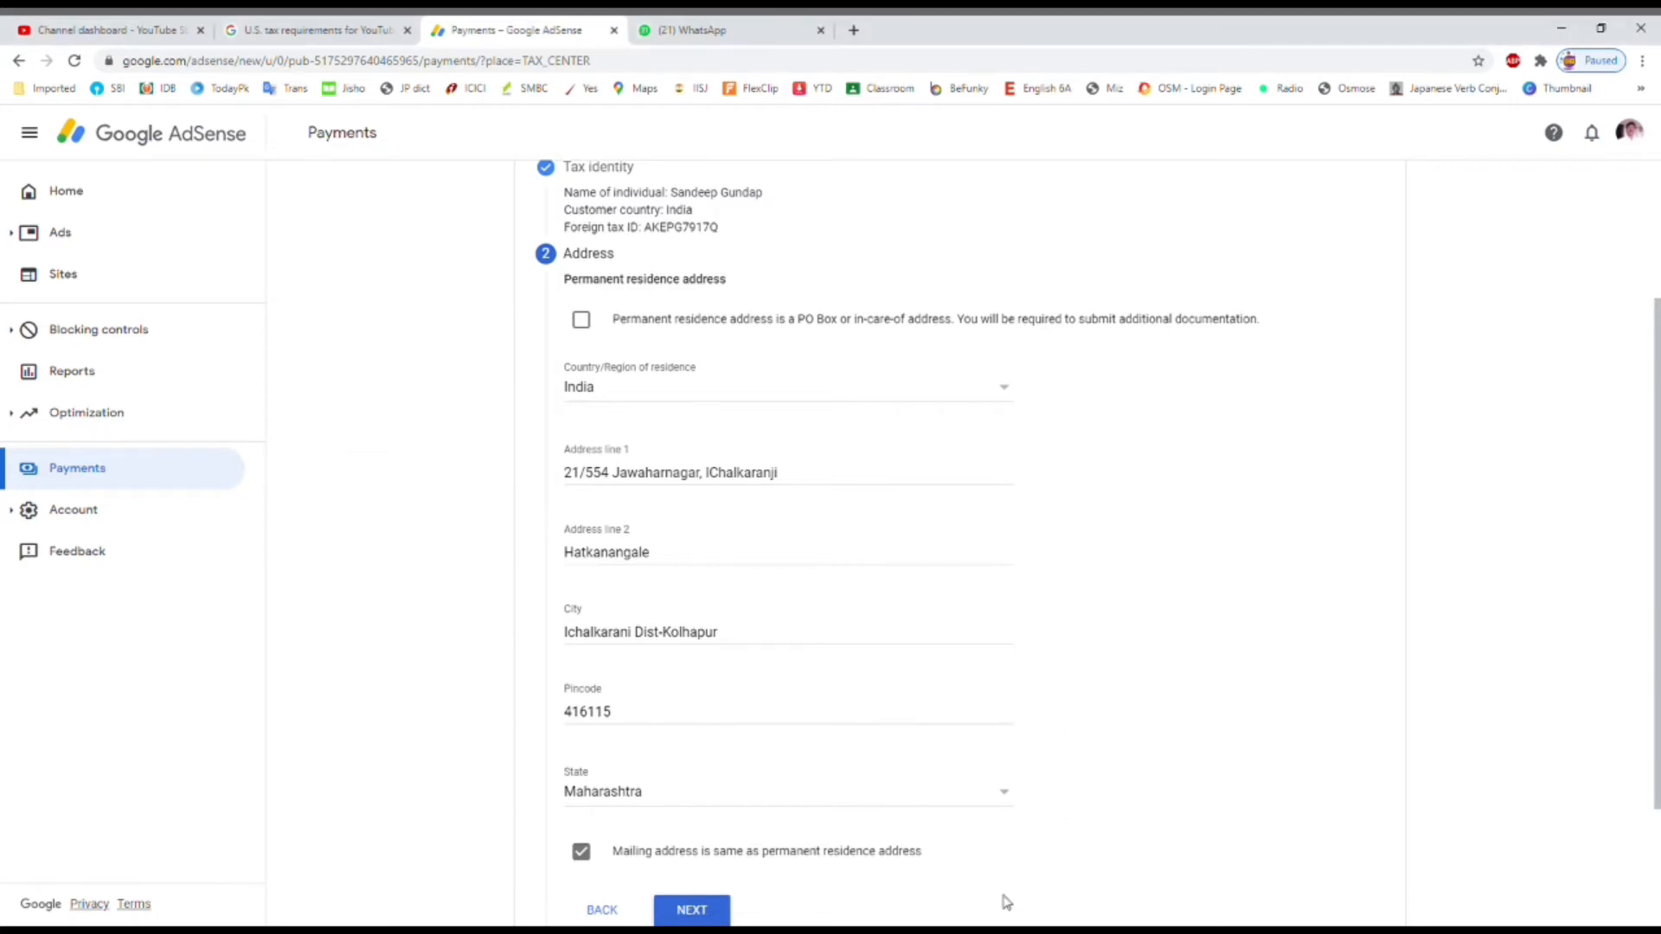
{"action": "scroll", "coordinate": [955, 743], "scroll_direction": "down", "scroll_amount": 2}
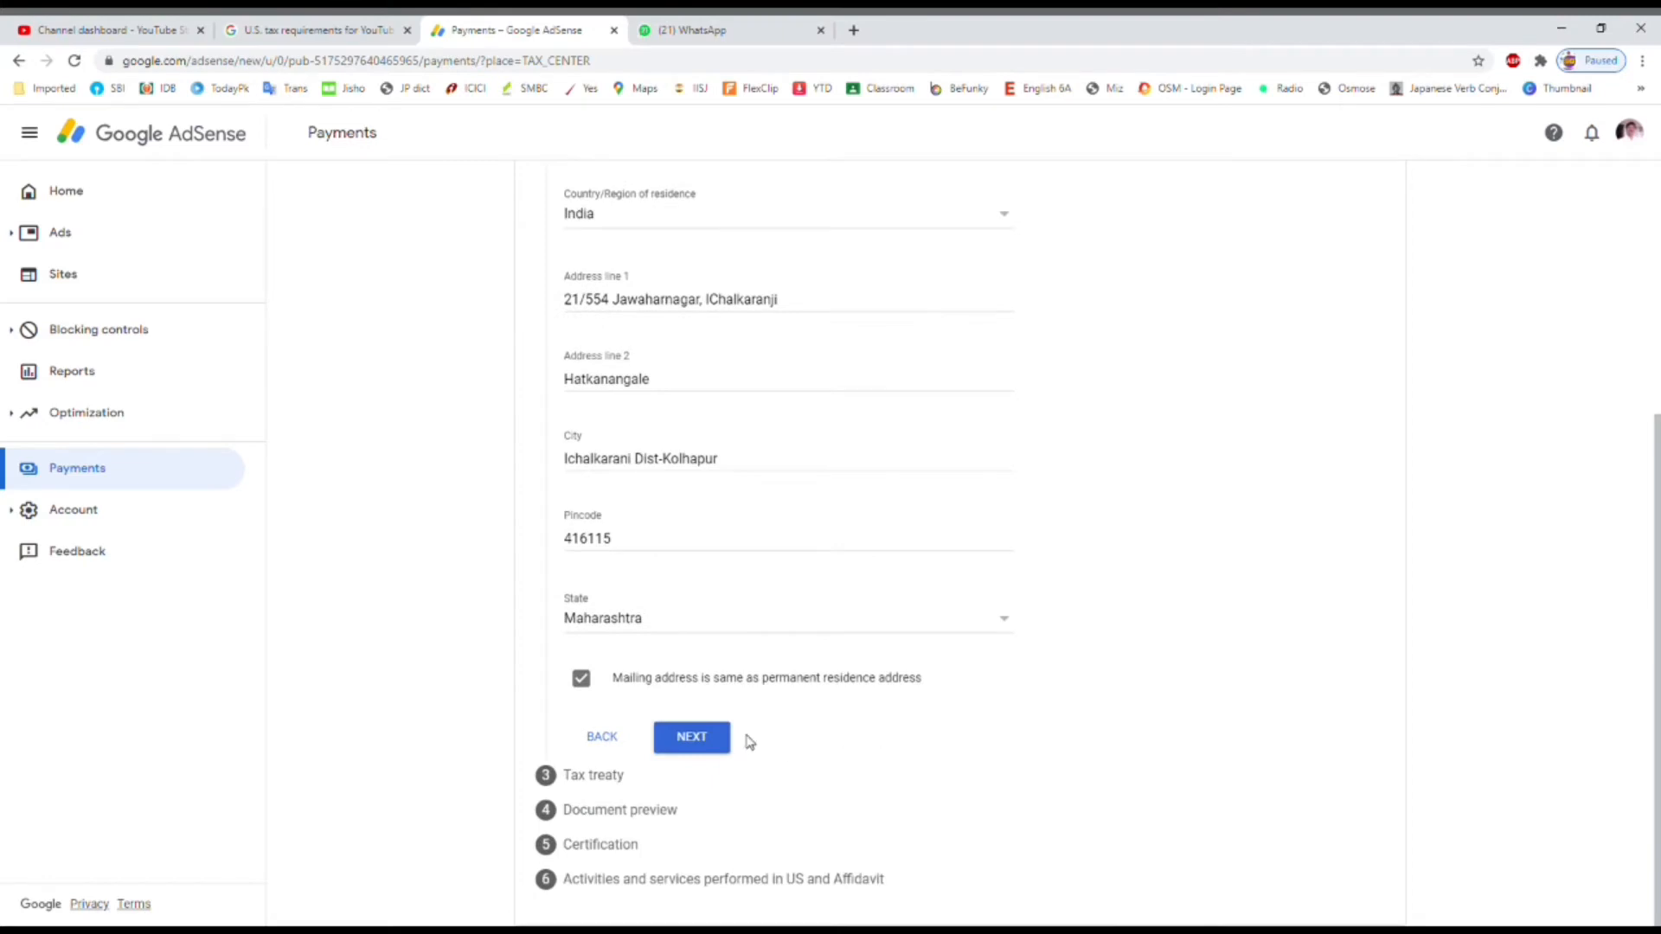
{"action": "left_click", "coordinate": [705, 746]}
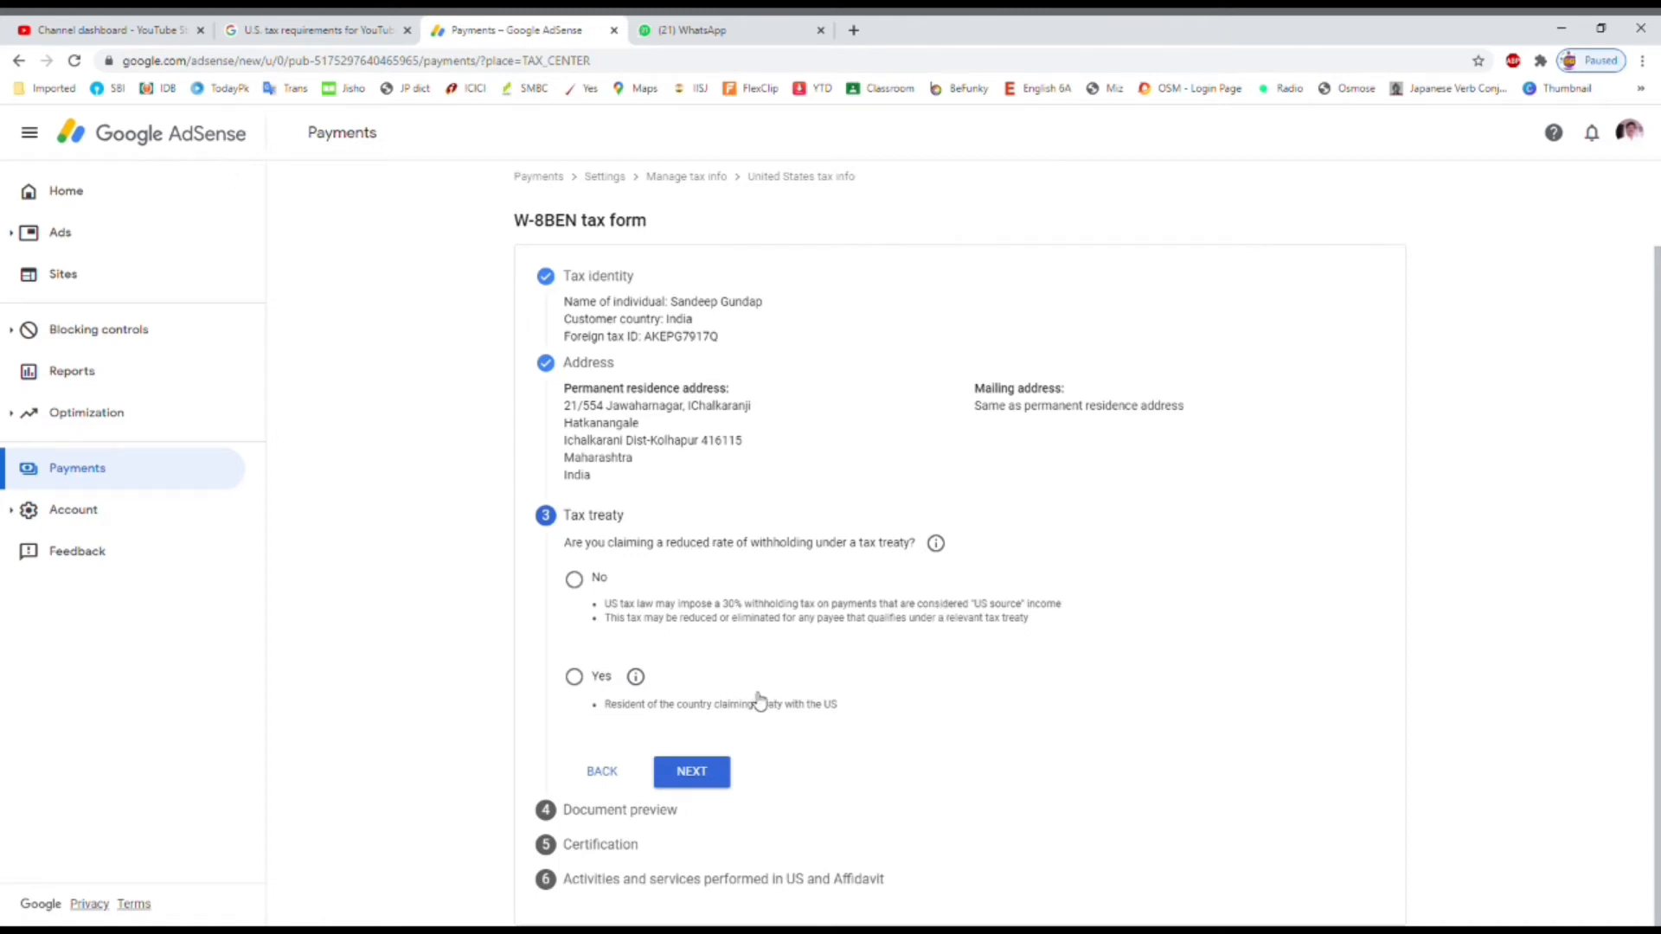
Claim a reduced withholding rate under a tax treaty as a resident of the treaty country India.
{"action": "left_click", "coordinate": [576, 679]}
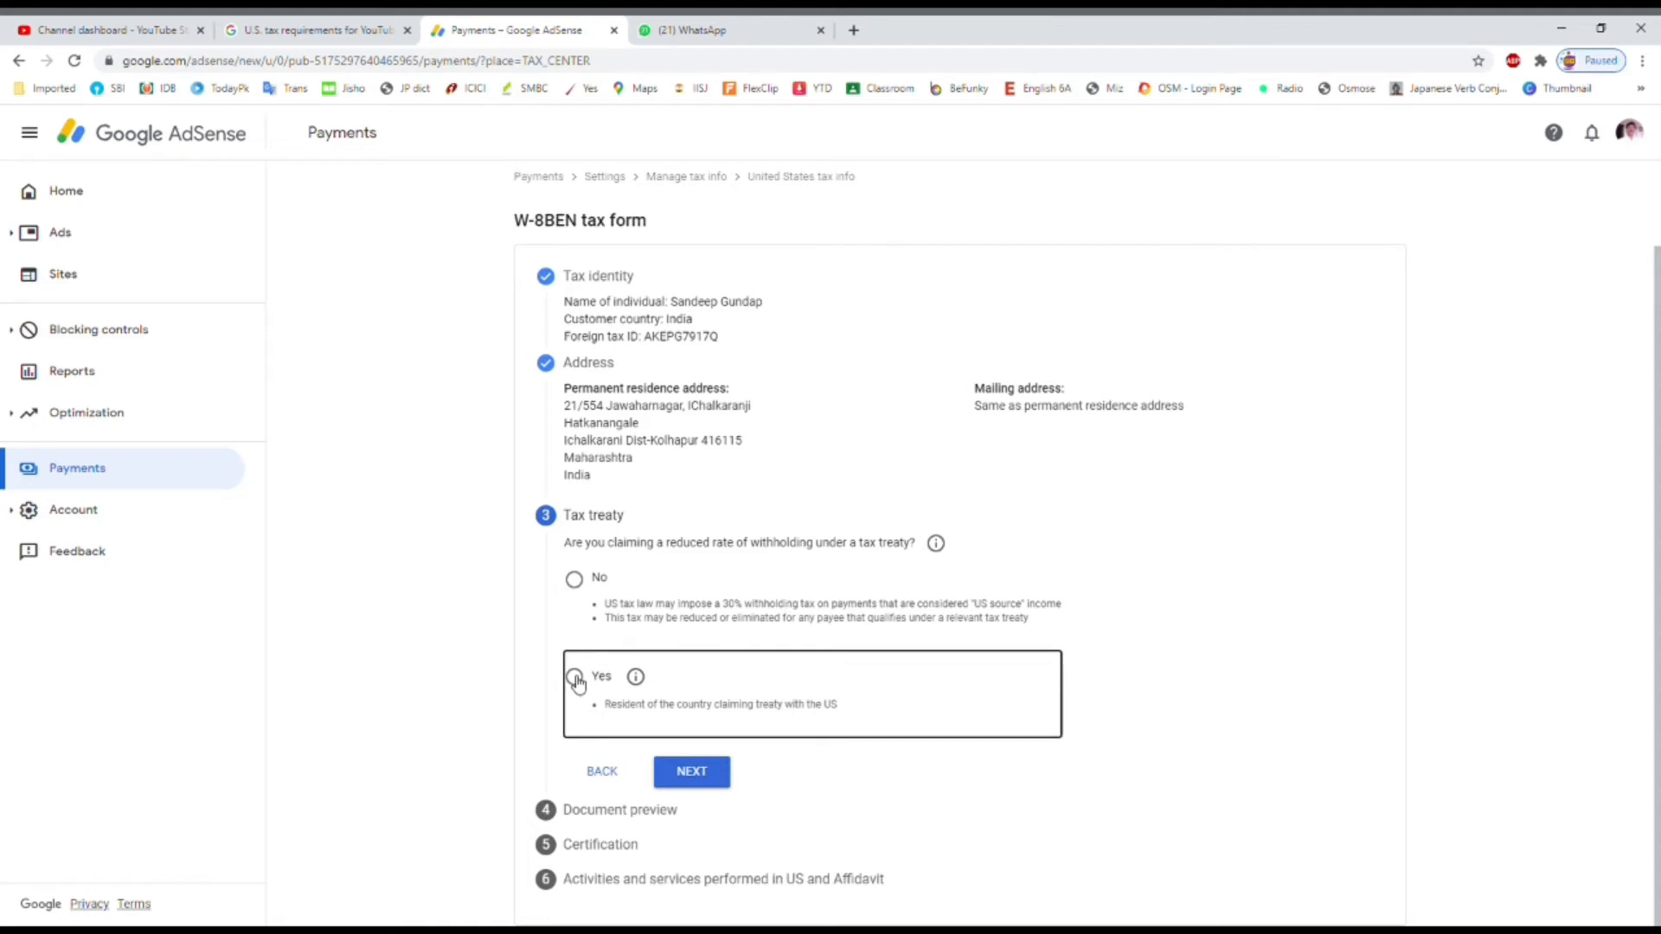
{"action": "scroll", "coordinate": [536, 689], "scroll_direction": "down", "scroll_amount": 2}
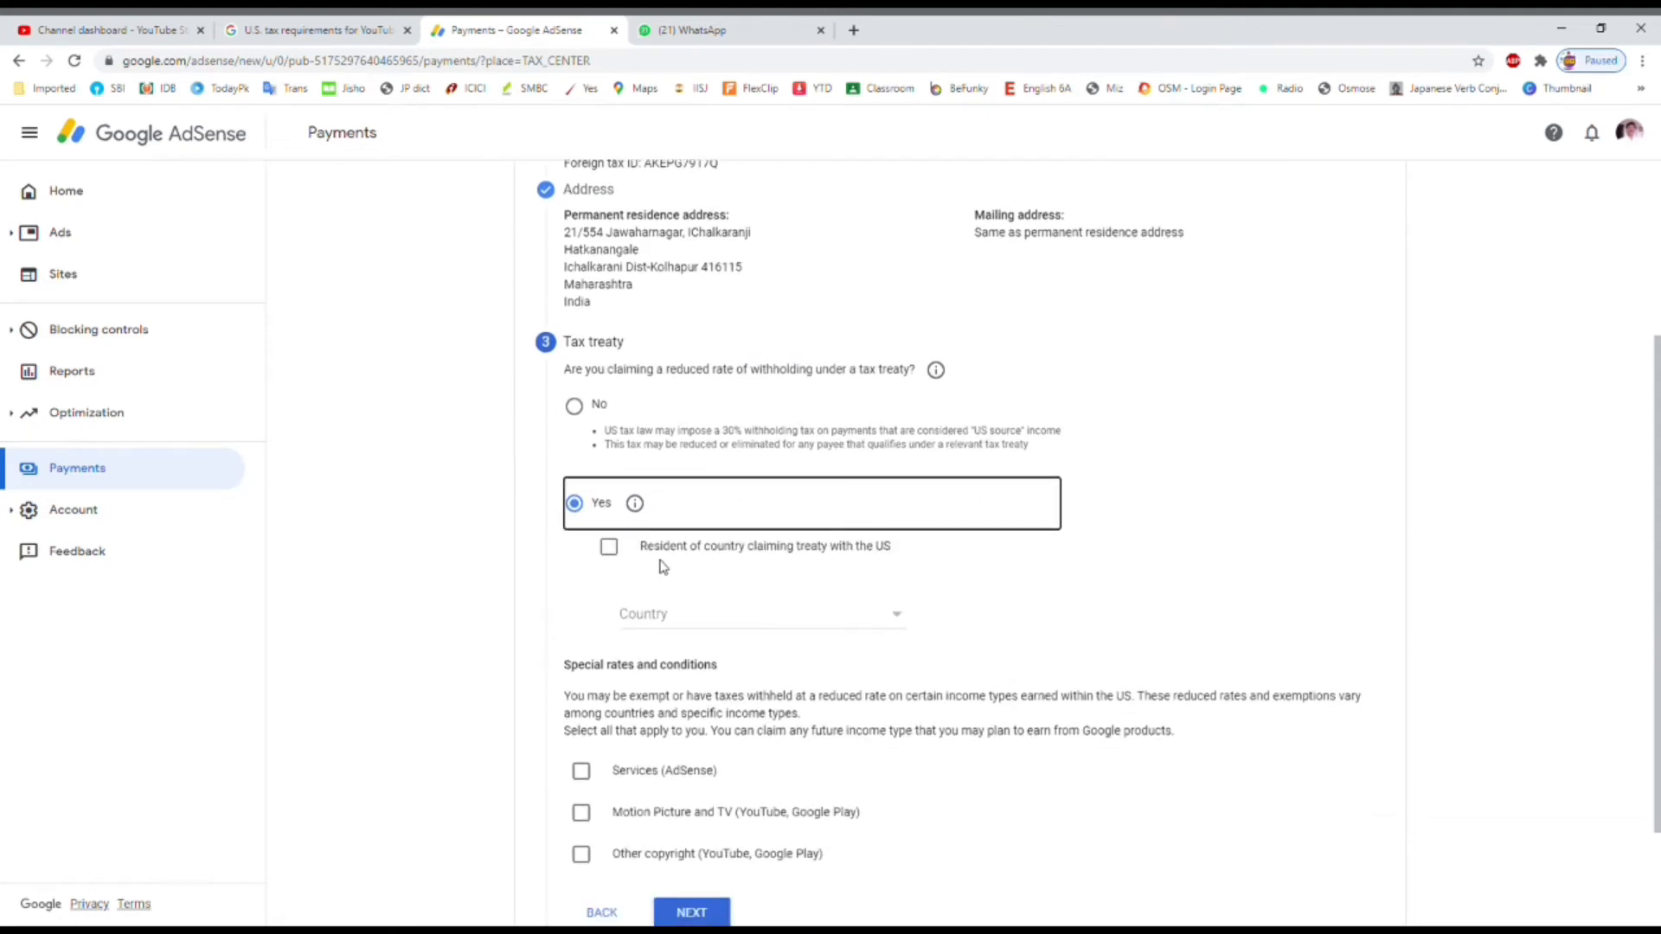
{"action": "left_click", "coordinate": [610, 548]}
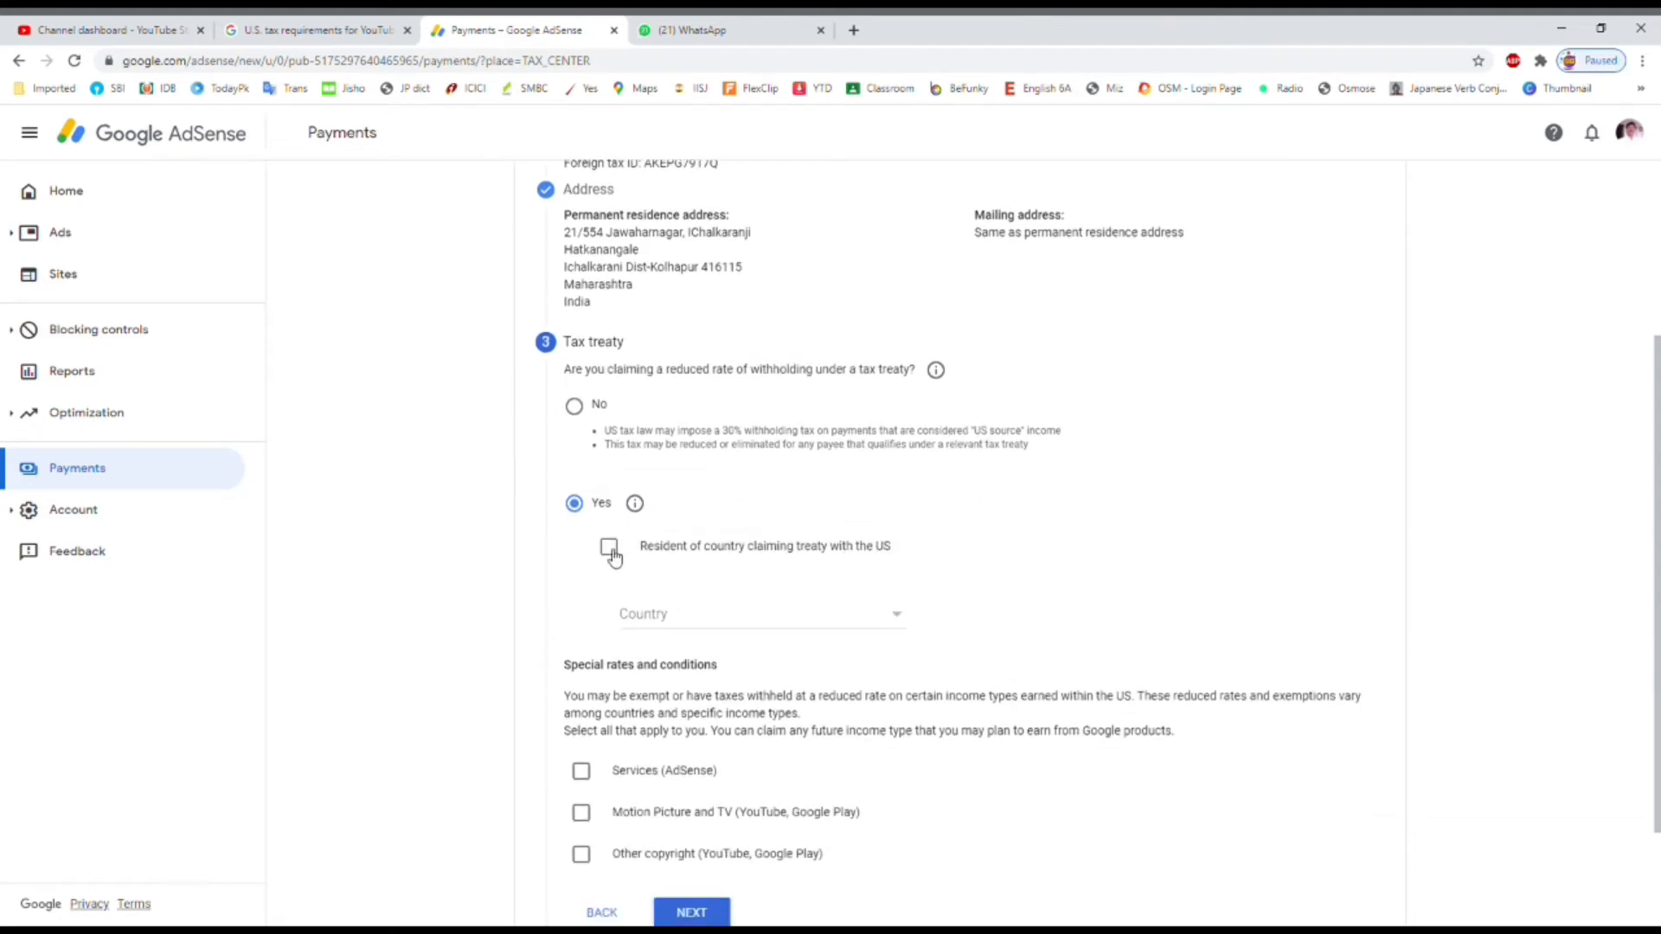
{"action": "left_click", "coordinate": [762, 621]}
{"action": "scroll", "coordinate": [762, 622], "scroll_direction": "down", "scroll_amount": 2}
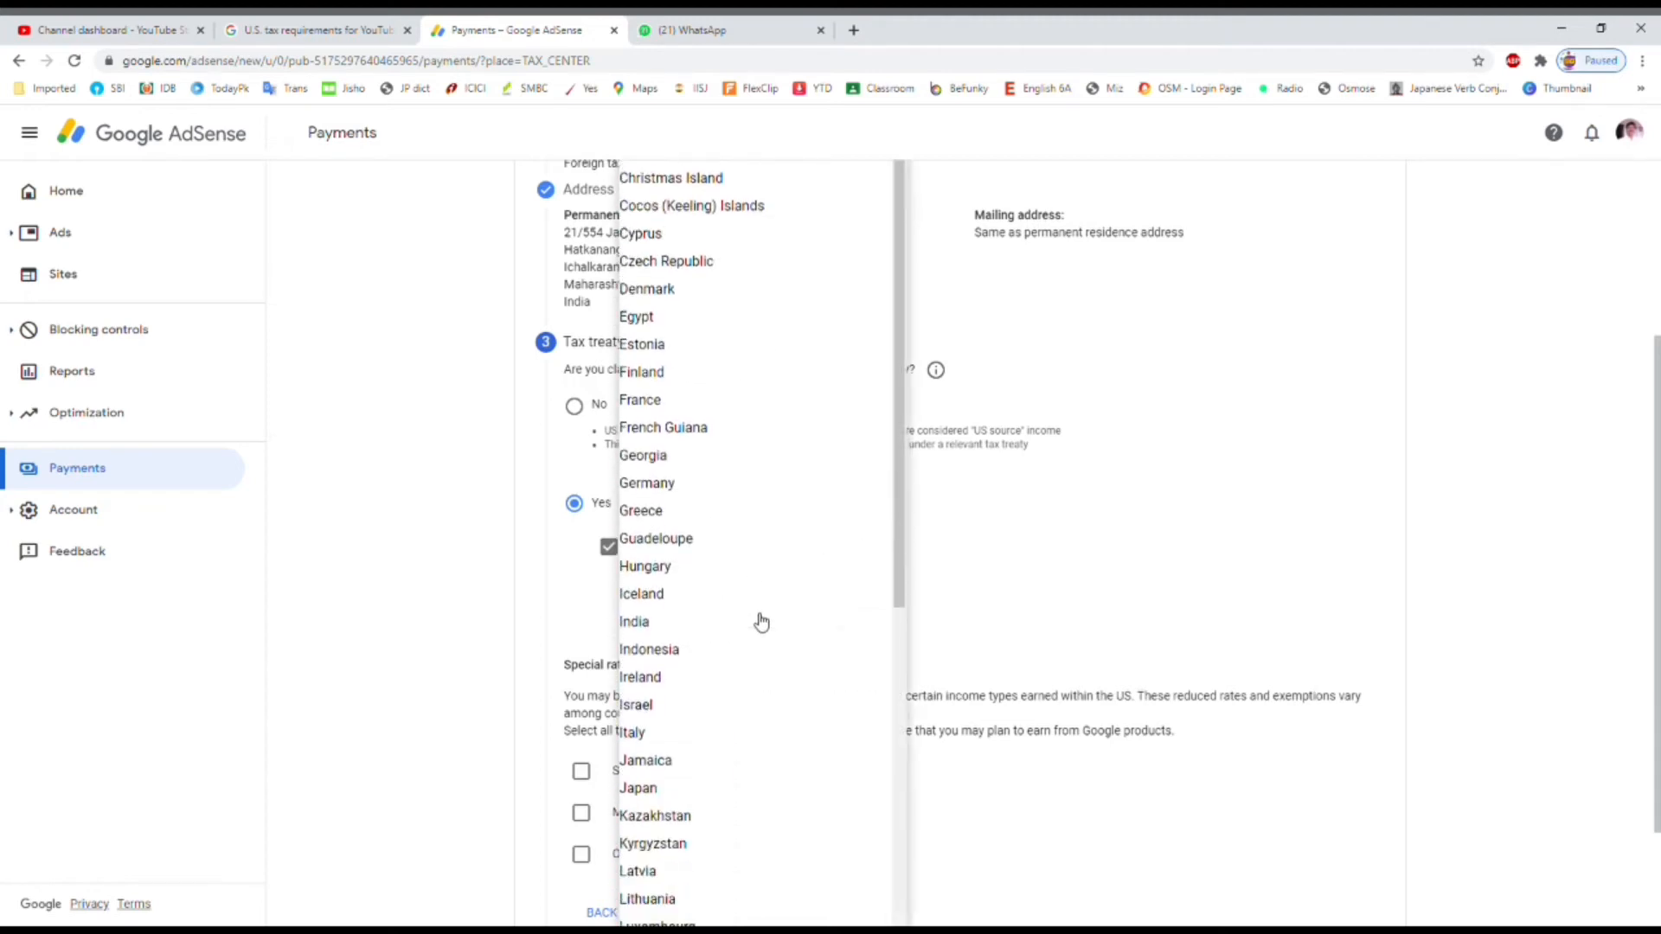
{"action": "left_click", "coordinate": [662, 623]}
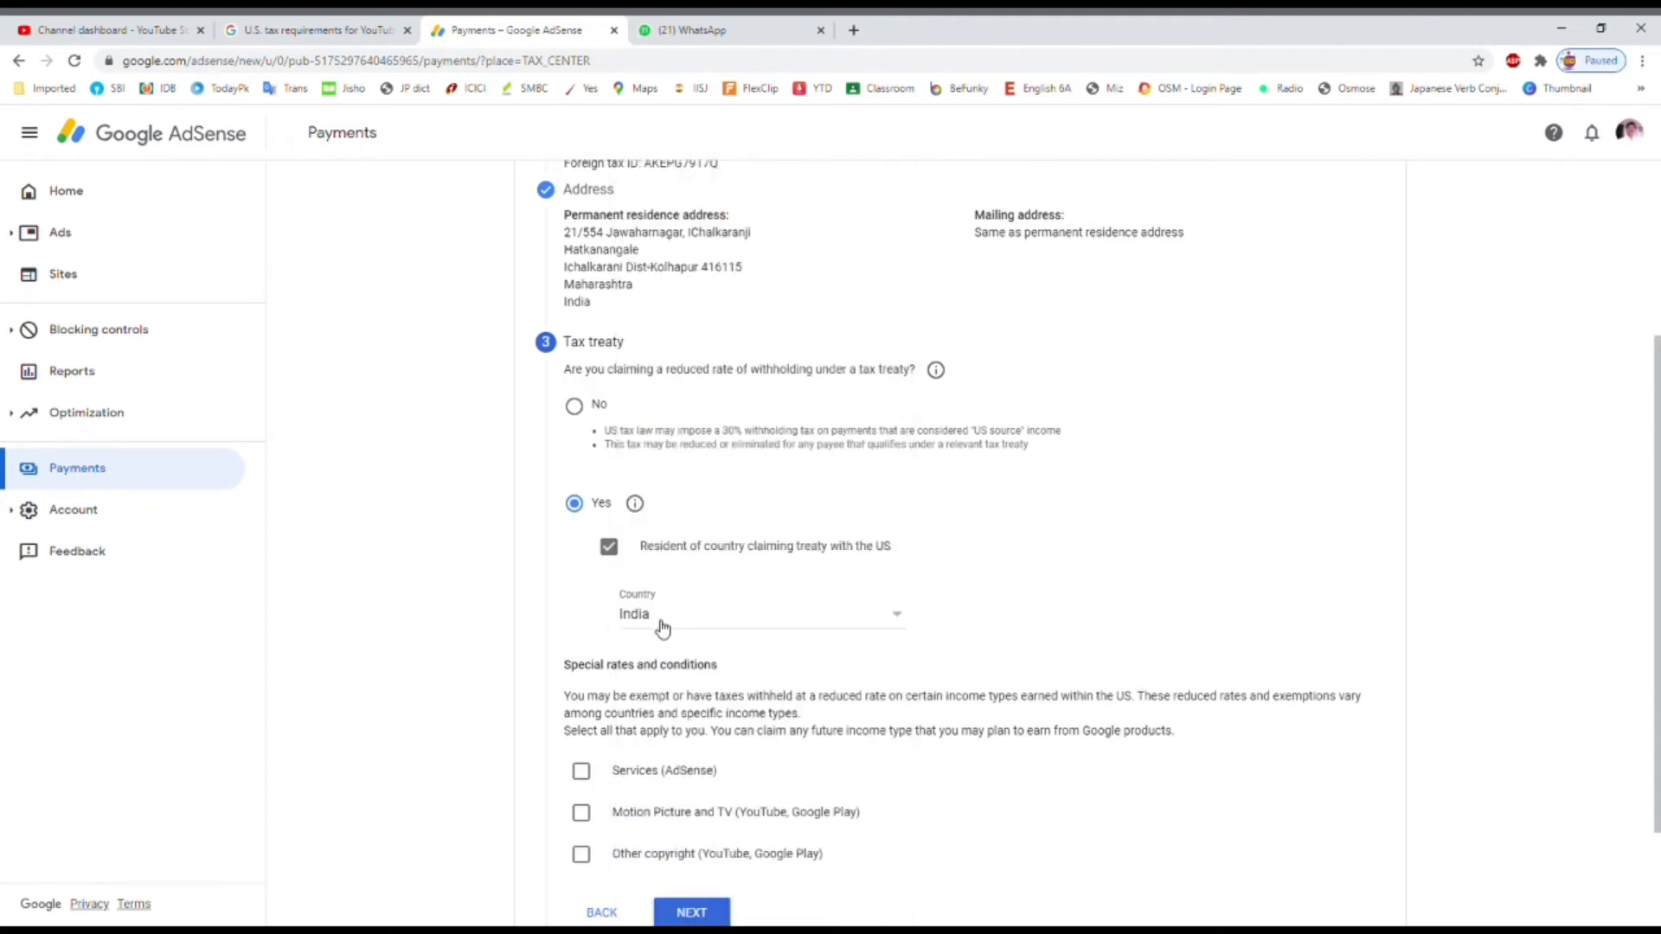
Claim Services (AdSense) under Article 7 and paragraph 1 at the 0% reduced rate, and confirm the treaty terms are met.
{"action": "scroll", "coordinate": [530, 657], "scroll_direction": "down", "scroll_amount": 1}
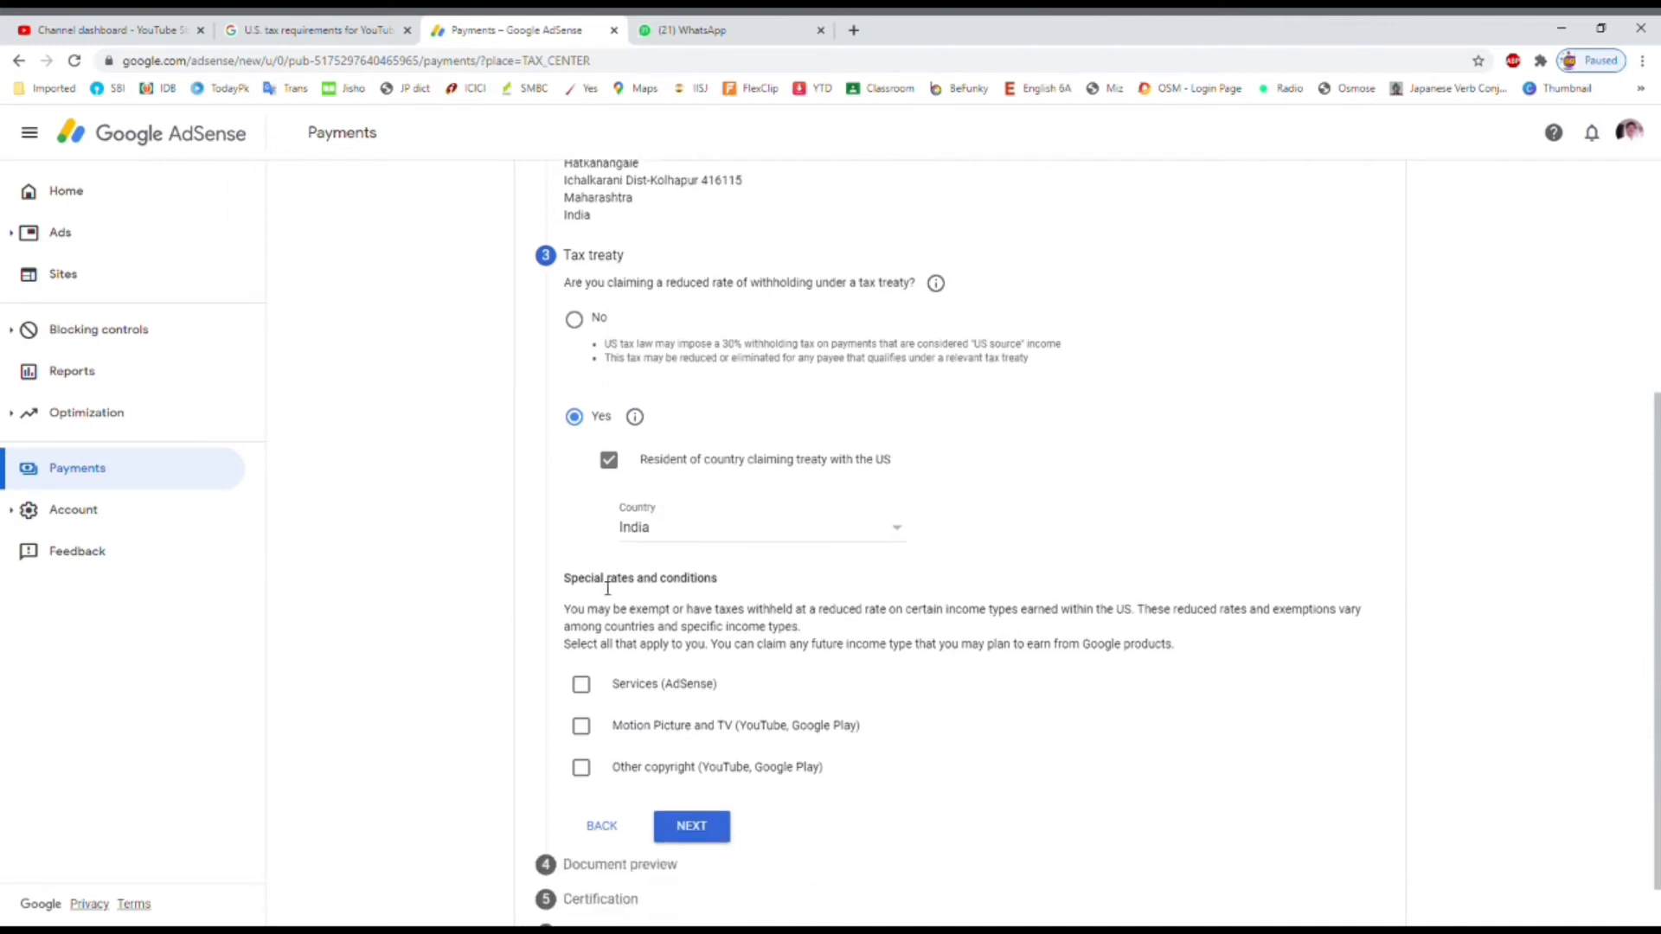
{"action": "scroll", "coordinate": [787, 621], "scroll_direction": "down", "scroll_amount": 1}
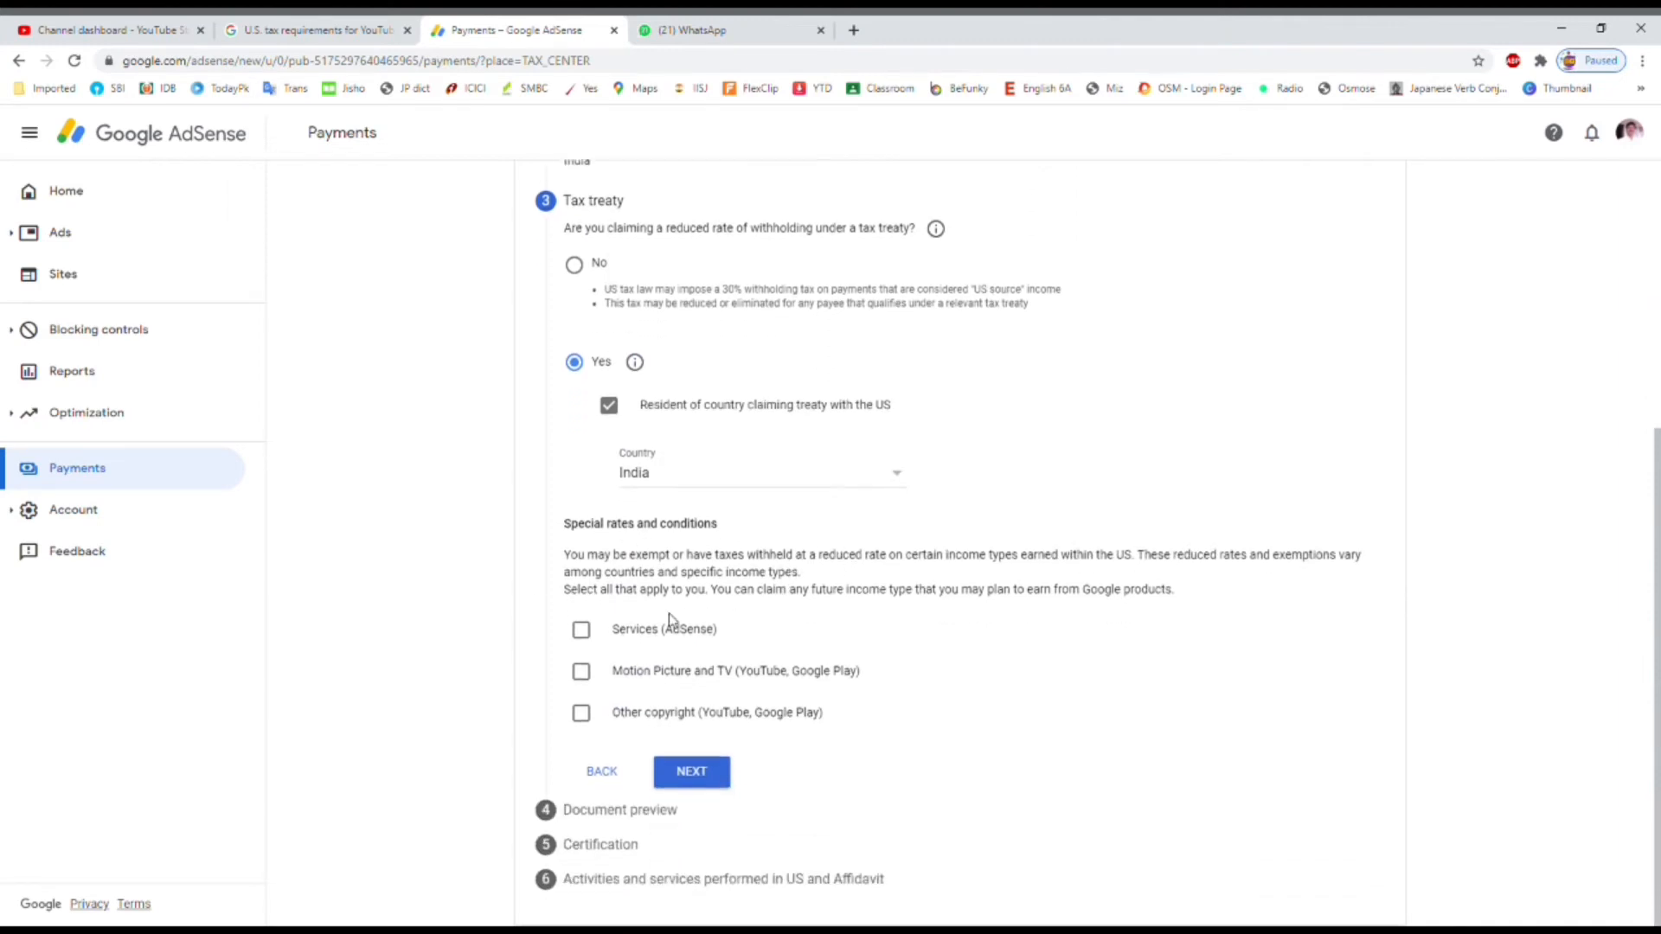
{"action": "left_click", "coordinate": [582, 627]}
{"action": "scroll", "coordinate": [585, 642], "scroll_direction": "down", "scroll_amount": 2}
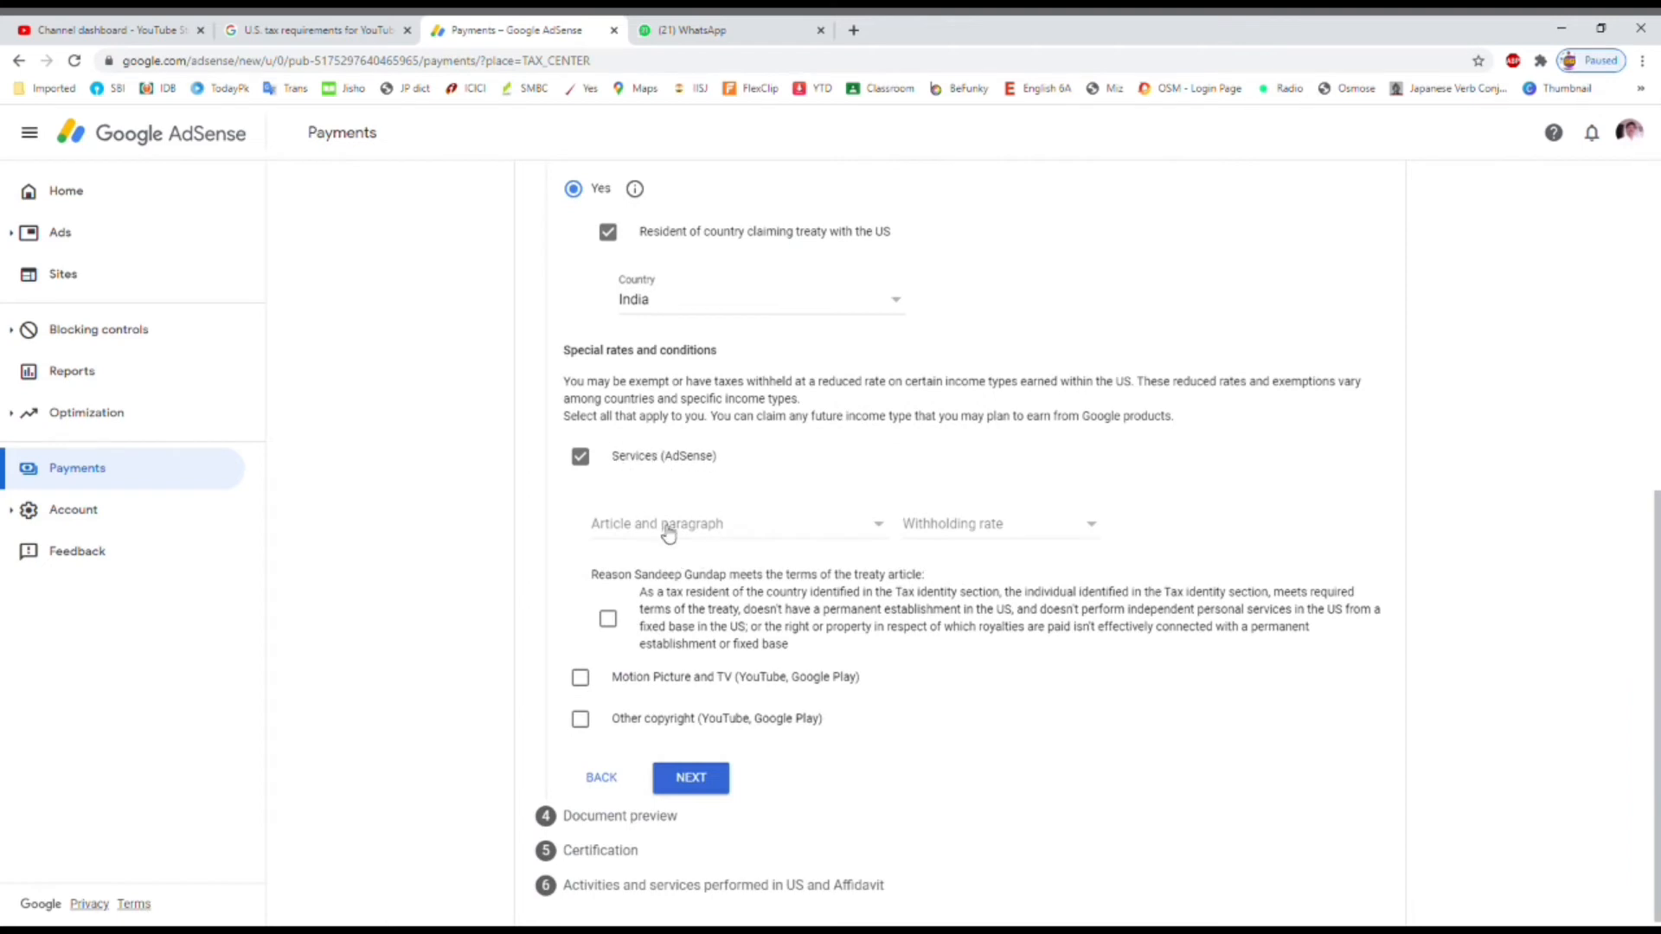
{"action": "left_click", "coordinate": [729, 529]}
{"action": "left_click", "coordinate": [679, 554]}
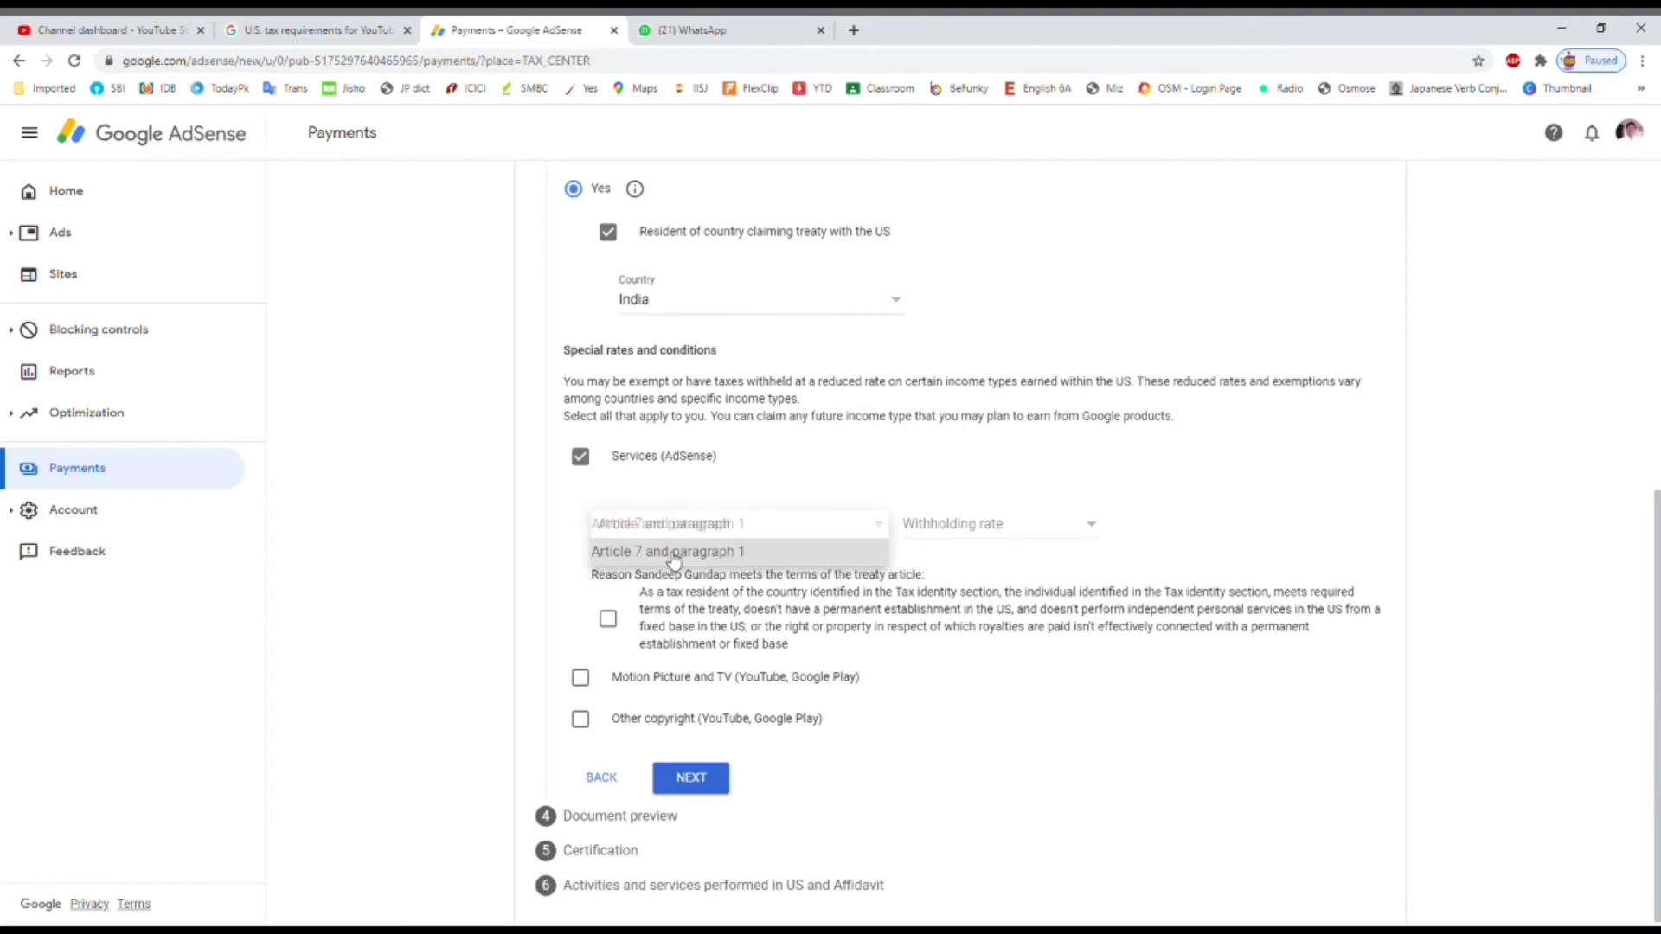
{"action": "left_click", "coordinate": [988, 528]}
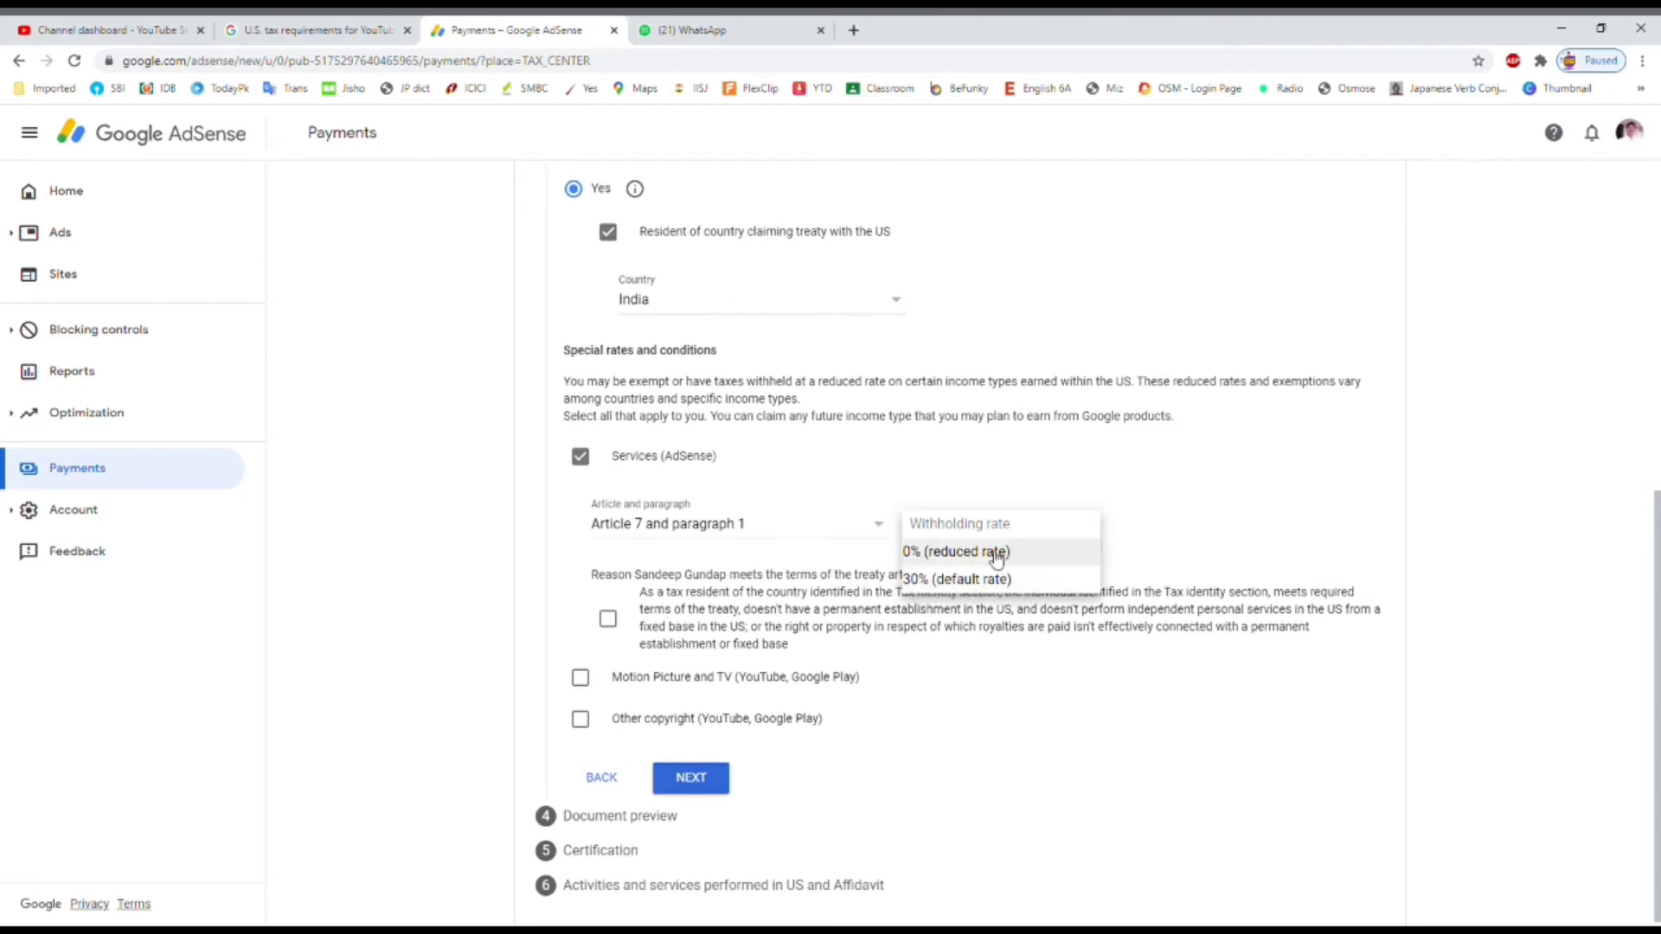
{"action": "left_click", "coordinate": [963, 553]}
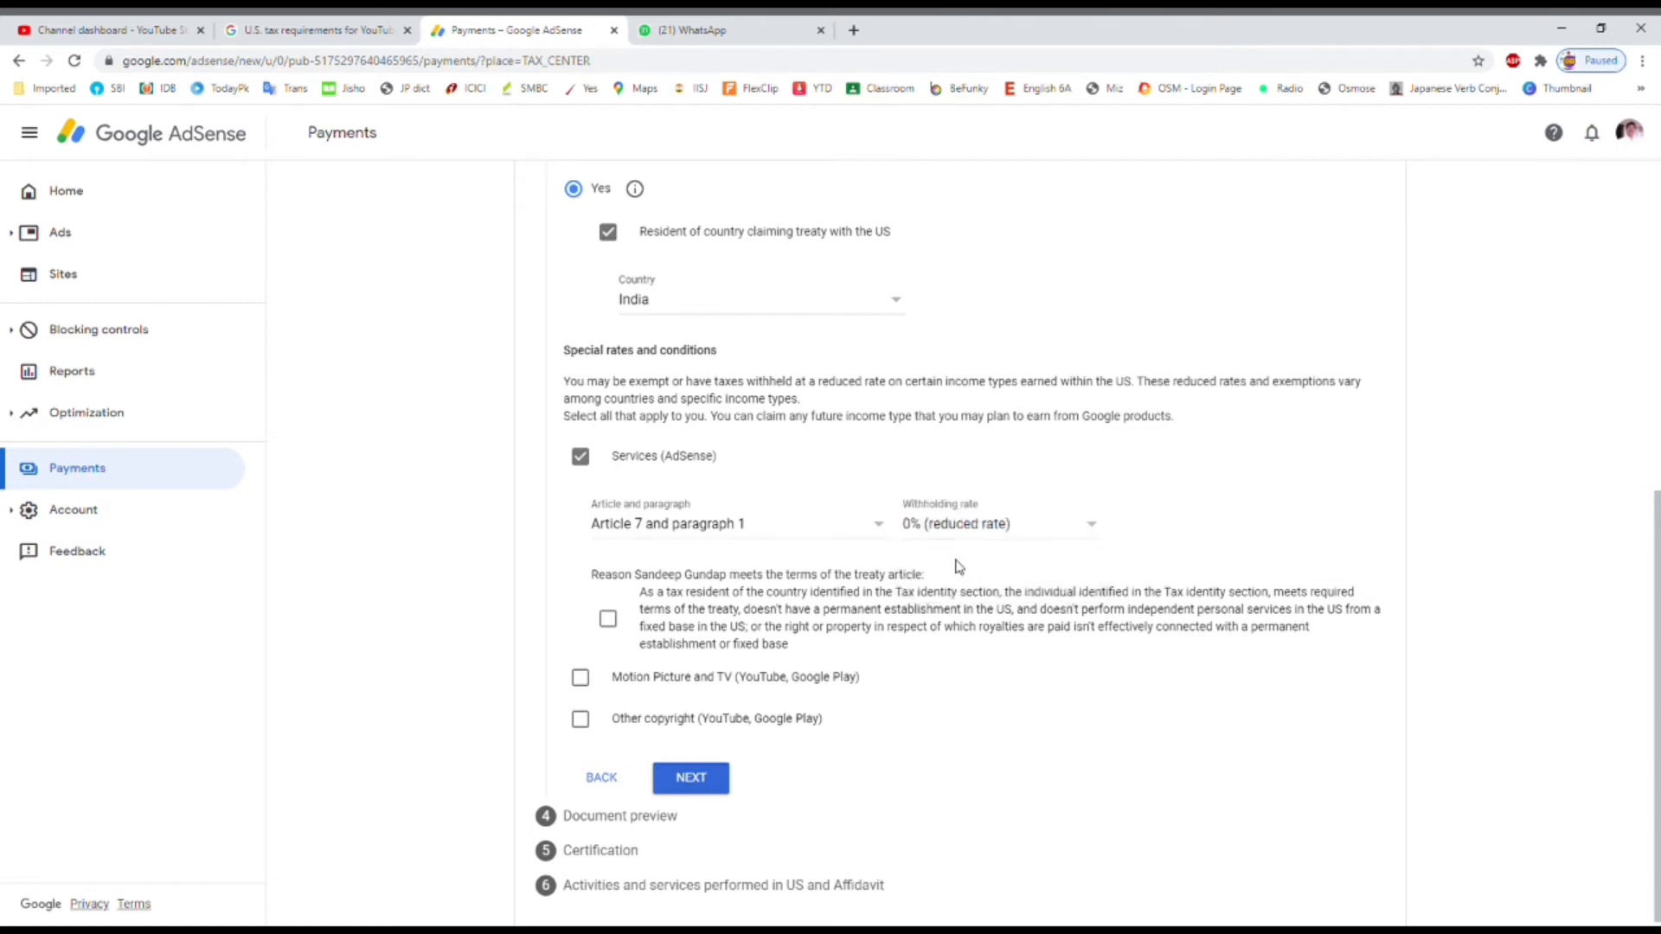
{"action": "left_click", "coordinate": [609, 622]}
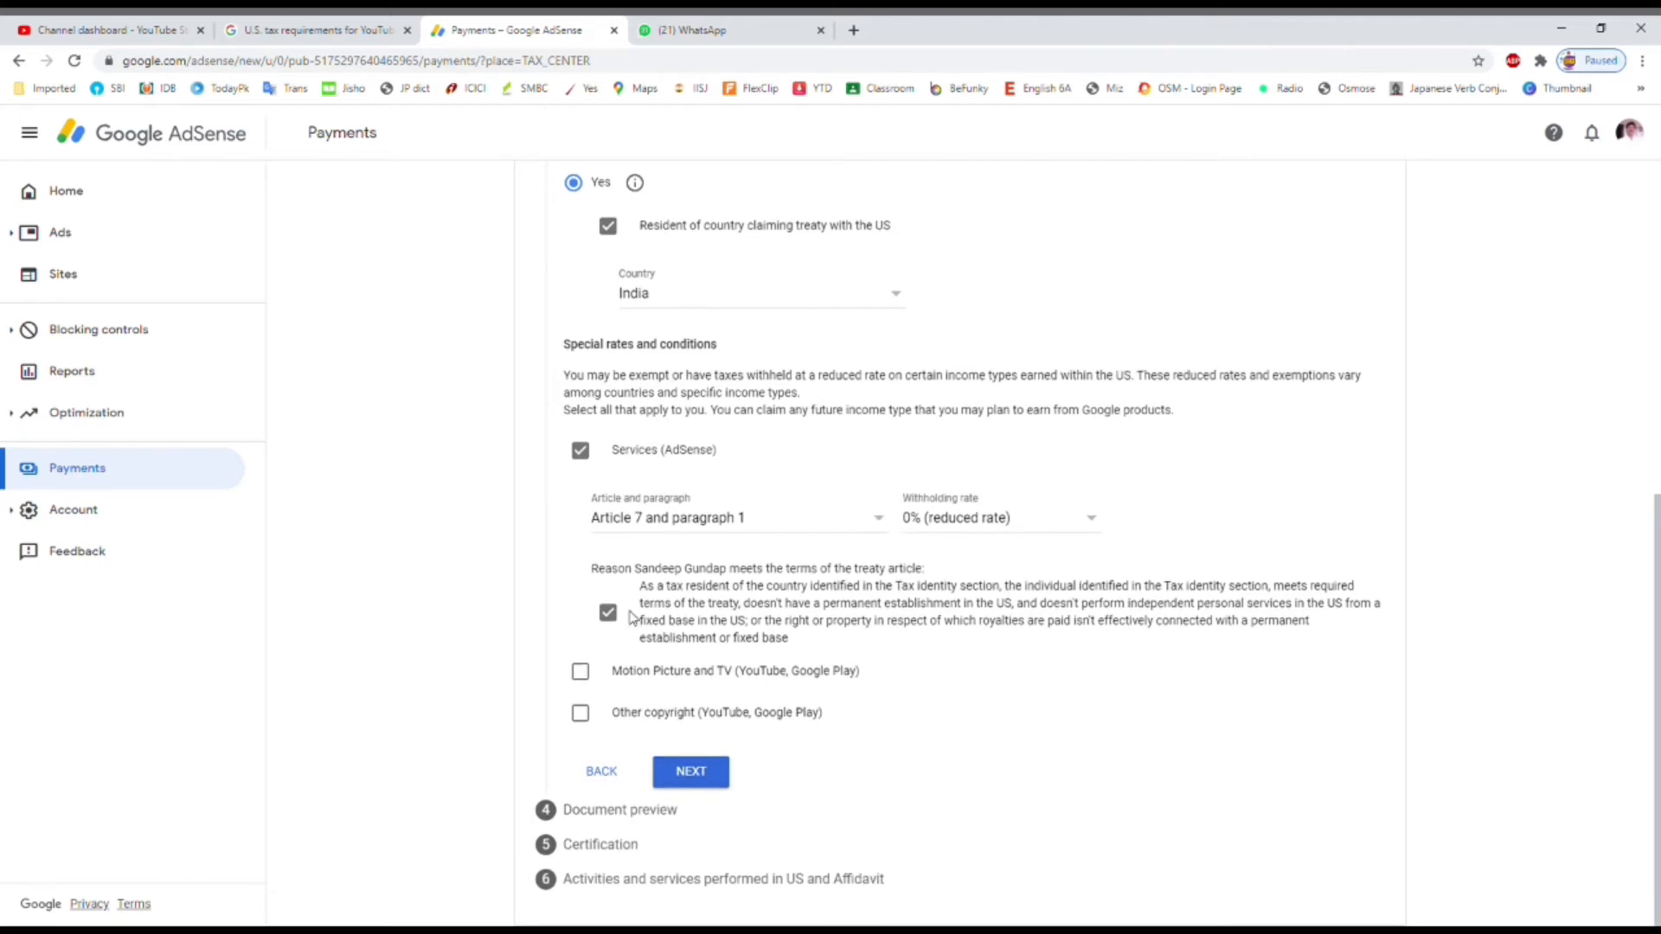
Claim Motion Picture and TV under Article 12 and paragraph 2A II at the 15% reduced rate, and confirm the treaty terms are met.
{"action": "left_click", "coordinate": [580, 673]}
{"action": "scroll", "coordinate": [605, 641], "scroll_direction": "down", "scroll_amount": 2}
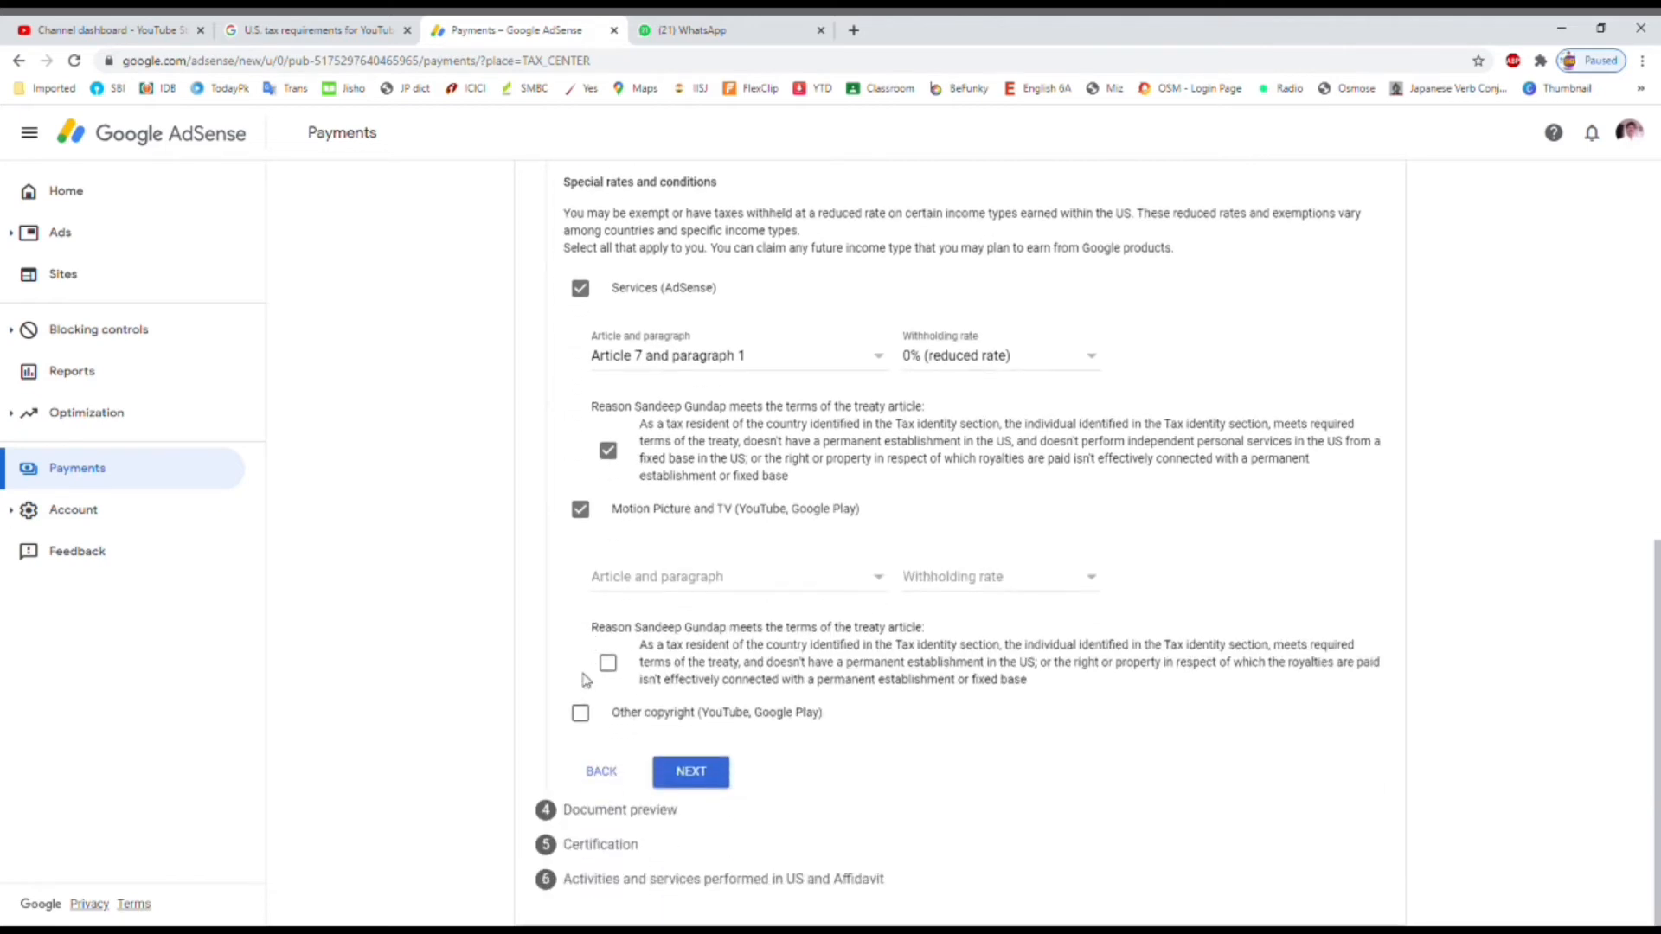
{"action": "left_click", "coordinate": [652, 581]}
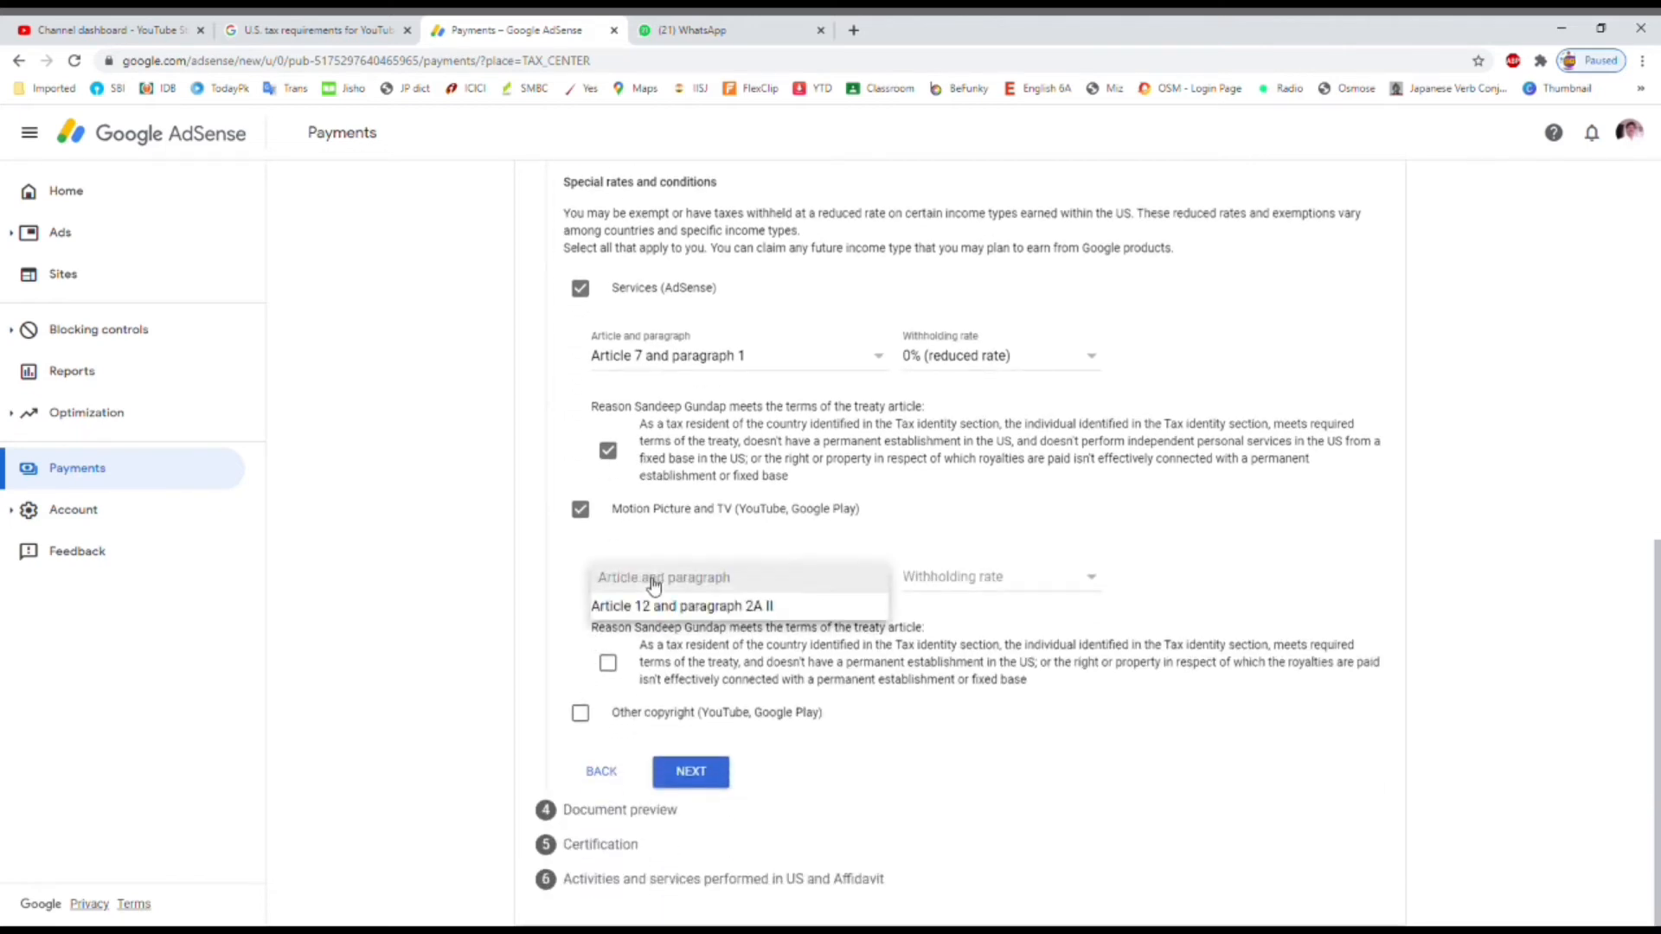
{"action": "left_click", "coordinate": [711, 608]}
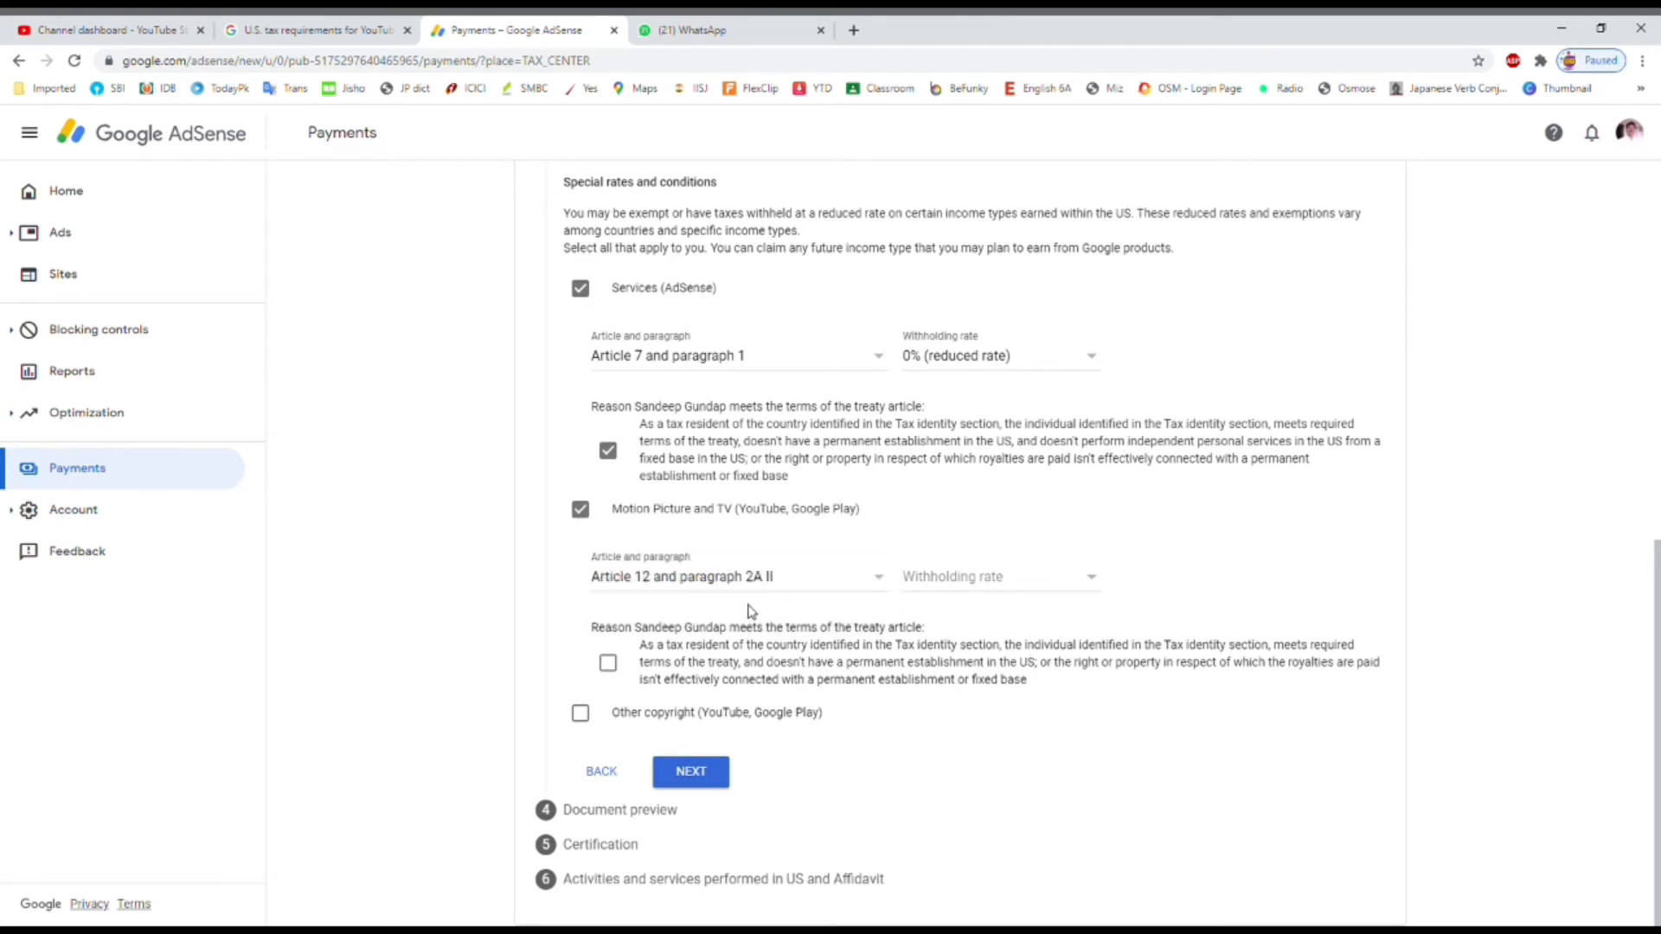
{"action": "left_click", "coordinate": [1018, 581]}
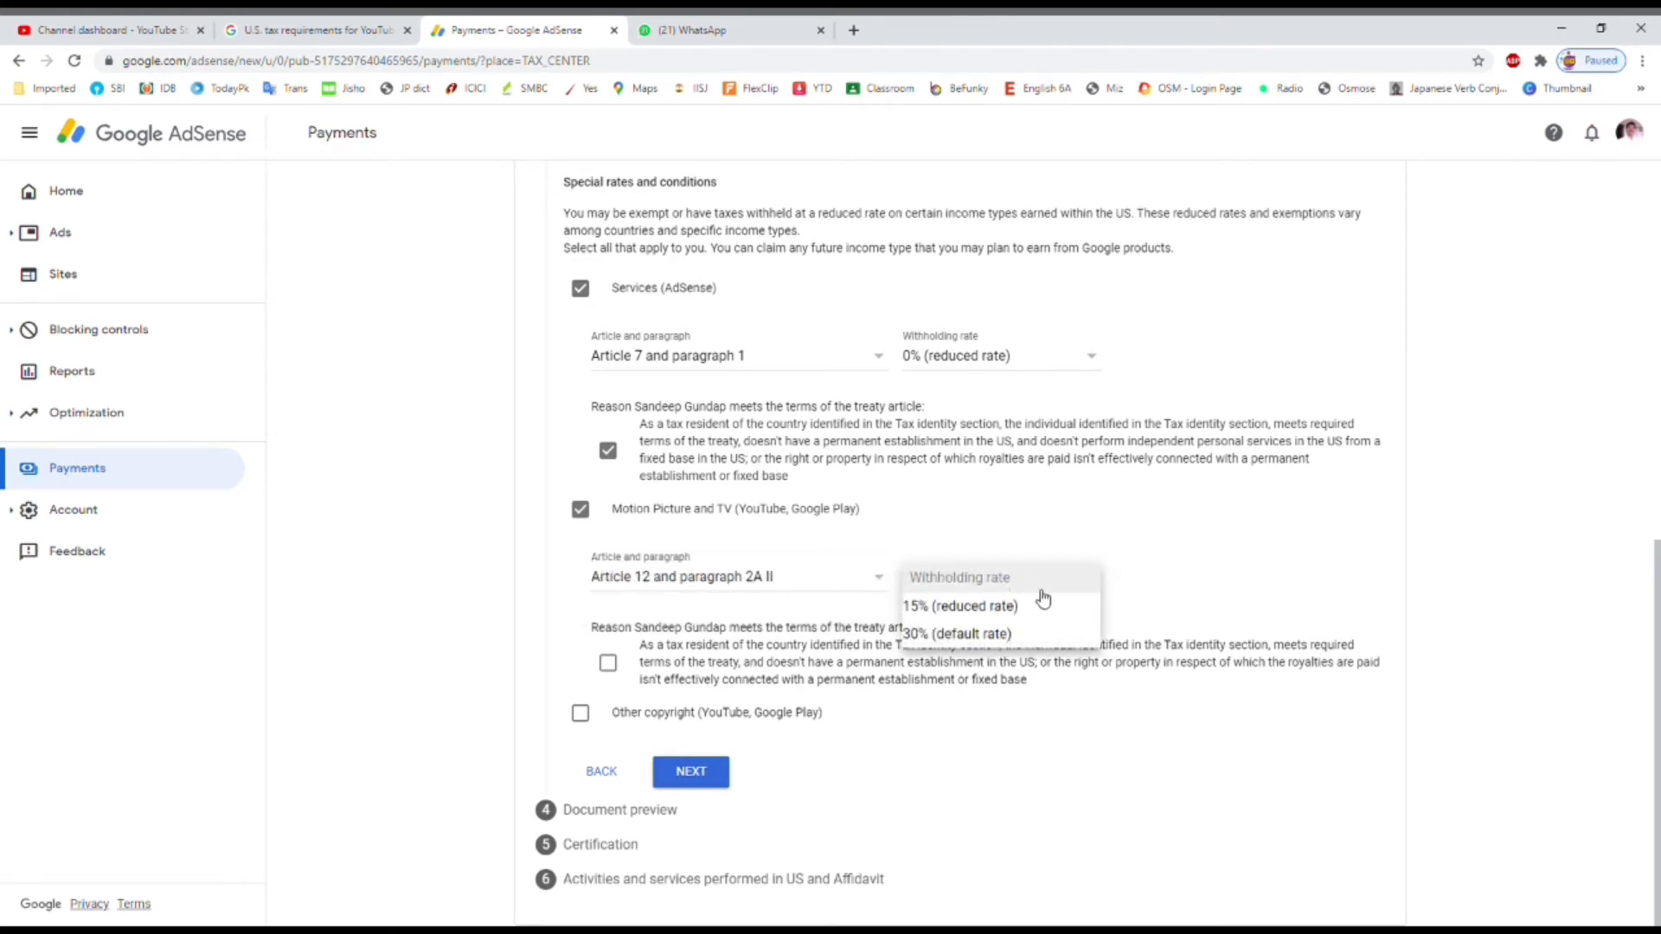
{"action": "left_click", "coordinate": [973, 616]}
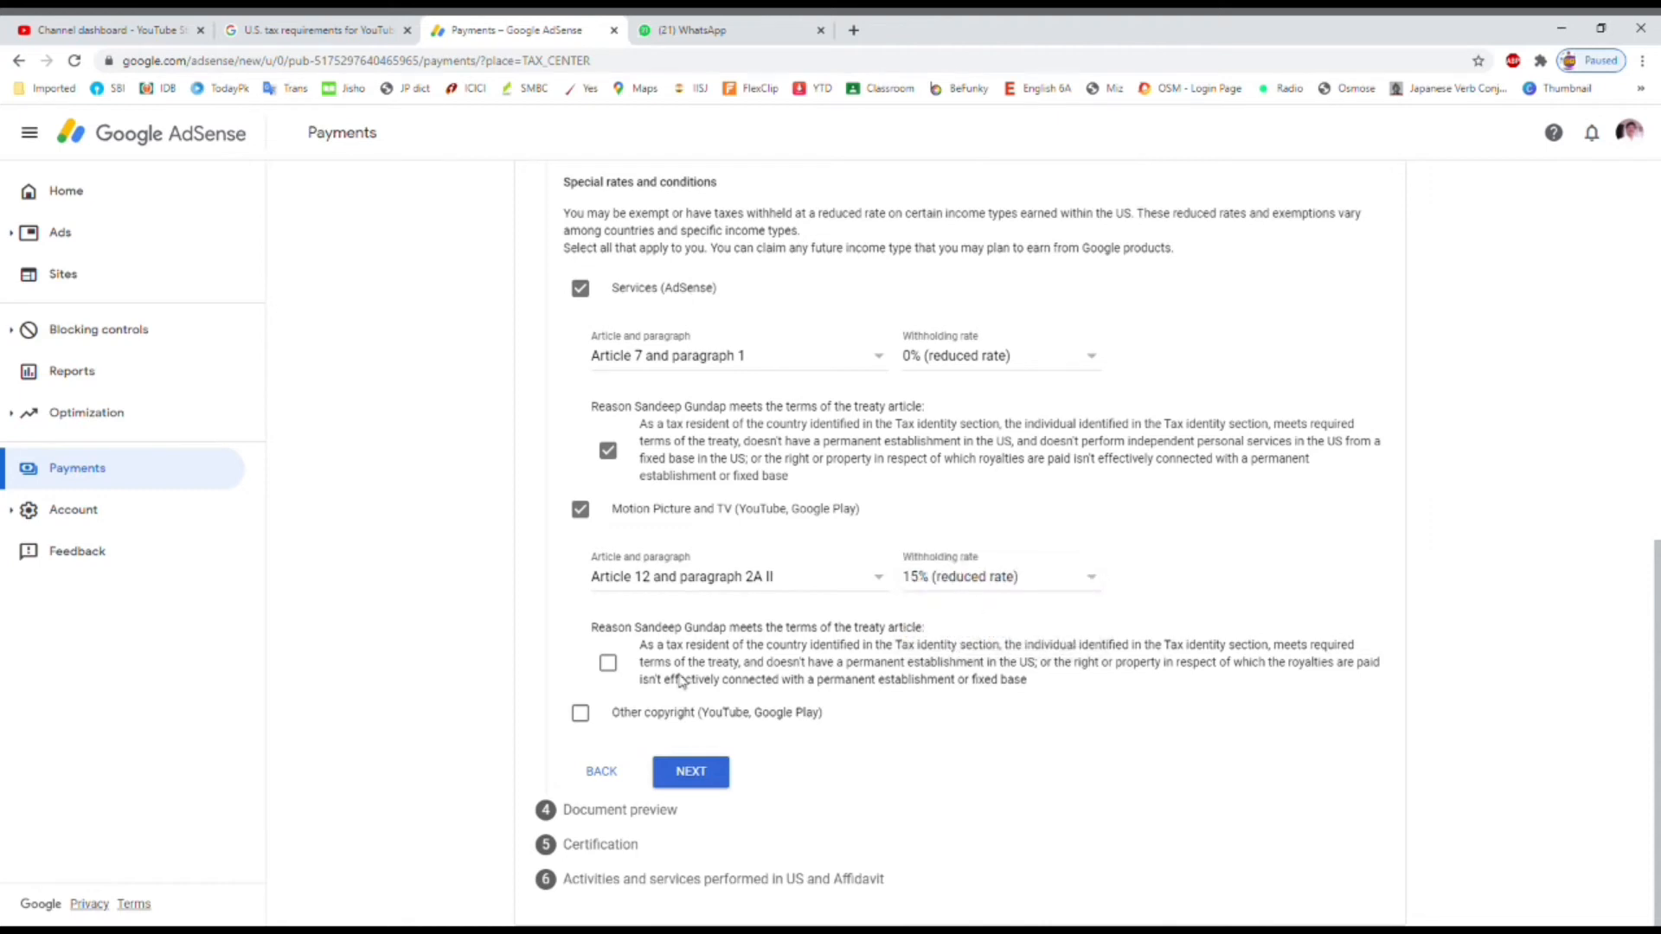
{"action": "left_click", "coordinate": [608, 663]}
Claim Other copyright under Article 12 and paragraph 2A II at the 15% reduced rate, and confirm its treaty terms are met.
{"action": "left_click", "coordinate": [581, 716]}
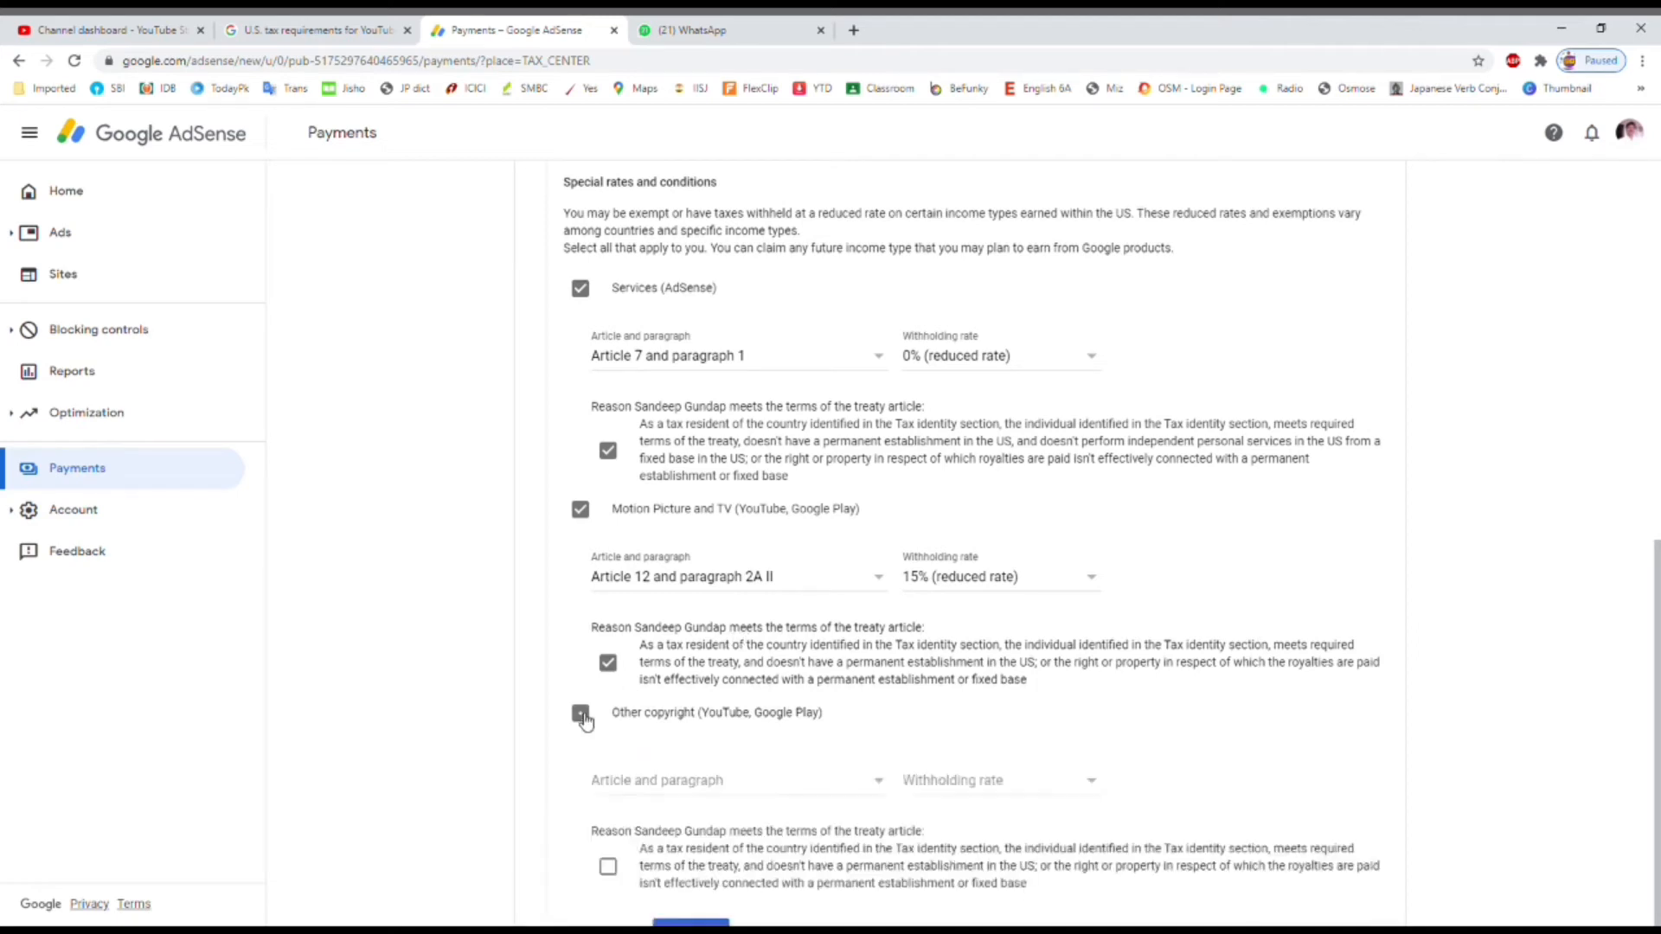
{"action": "scroll", "coordinate": [605, 718], "scroll_direction": "down", "scroll_amount": 2}
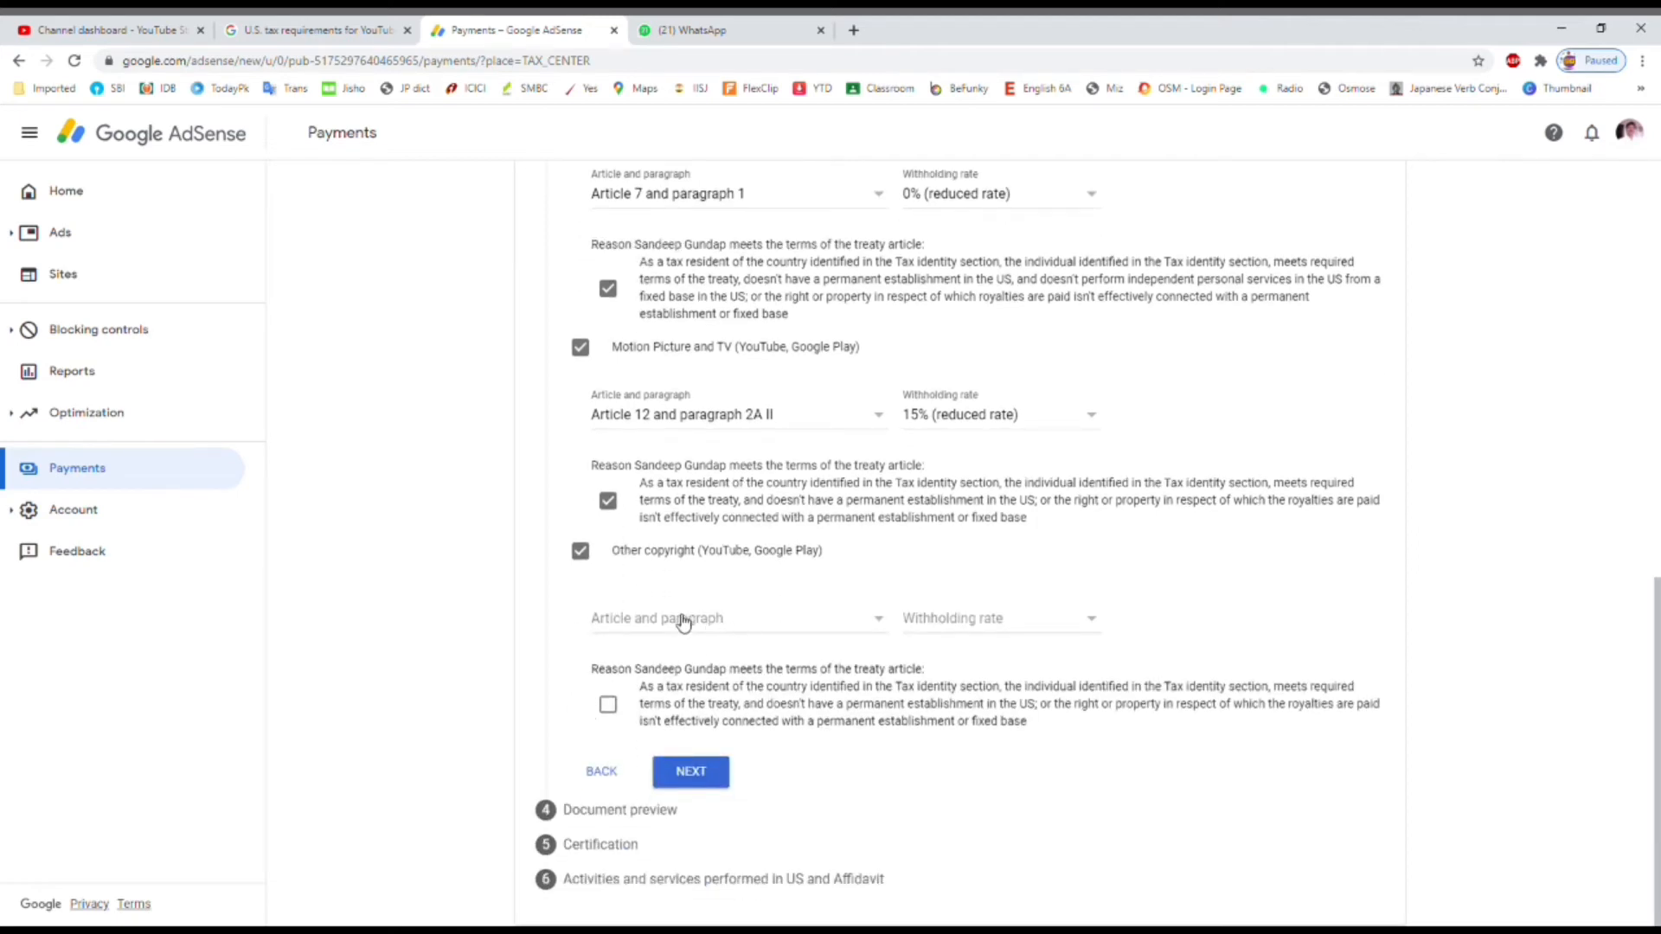
{"action": "left_click", "coordinate": [727, 627]}
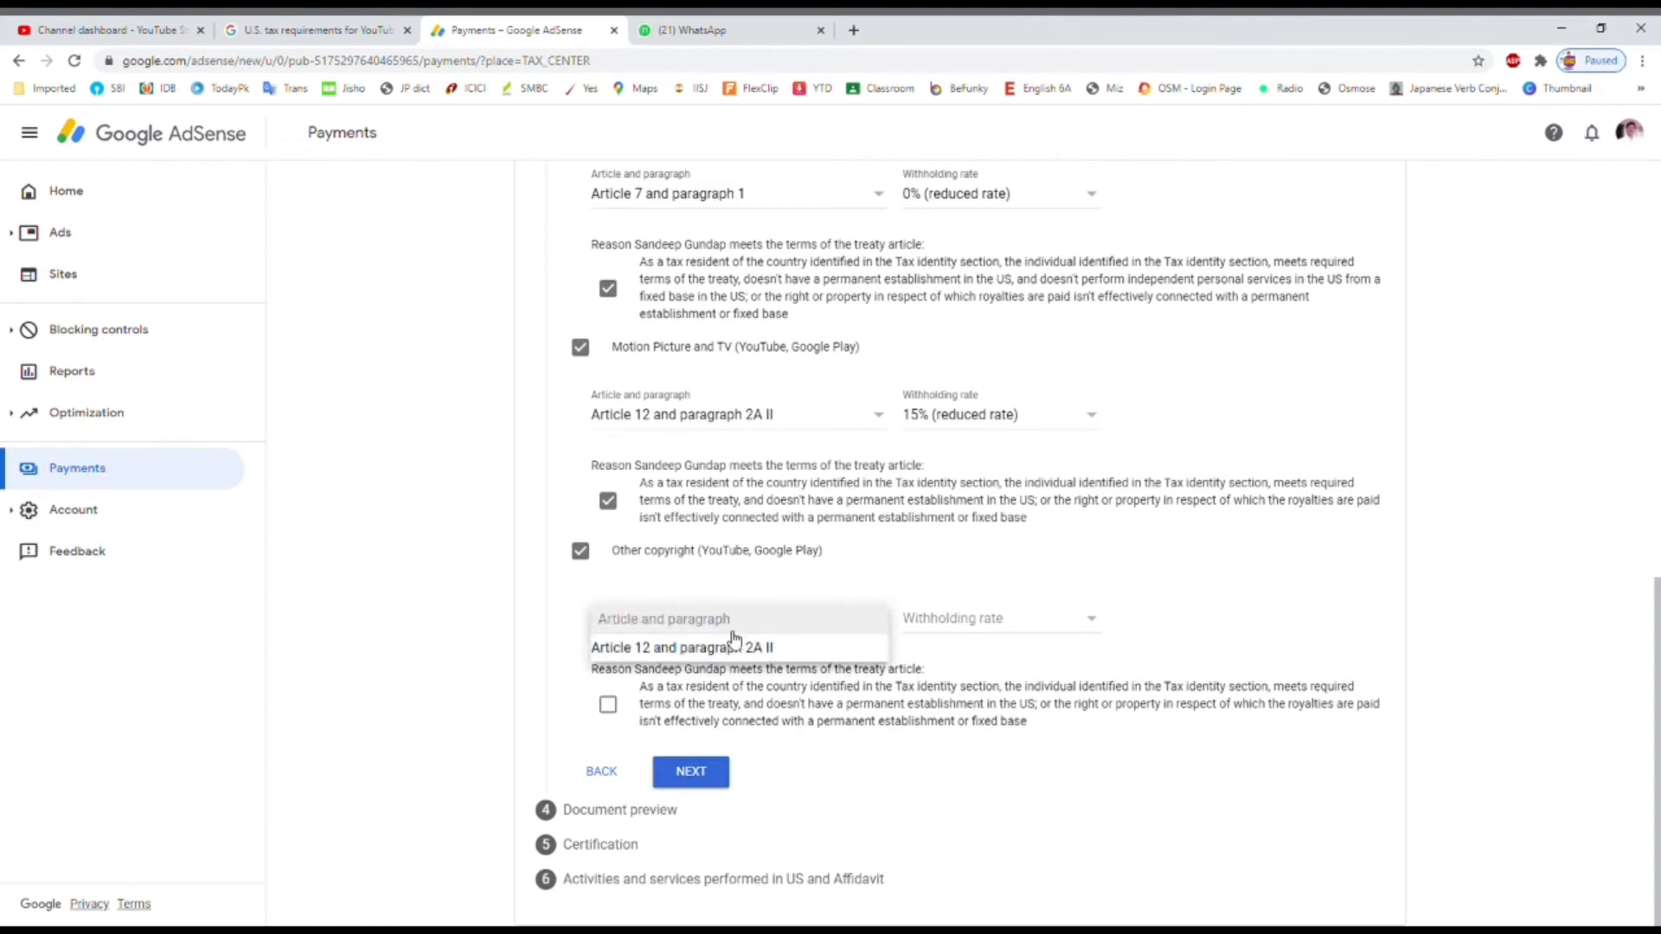
{"action": "left_click", "coordinate": [766, 651]}
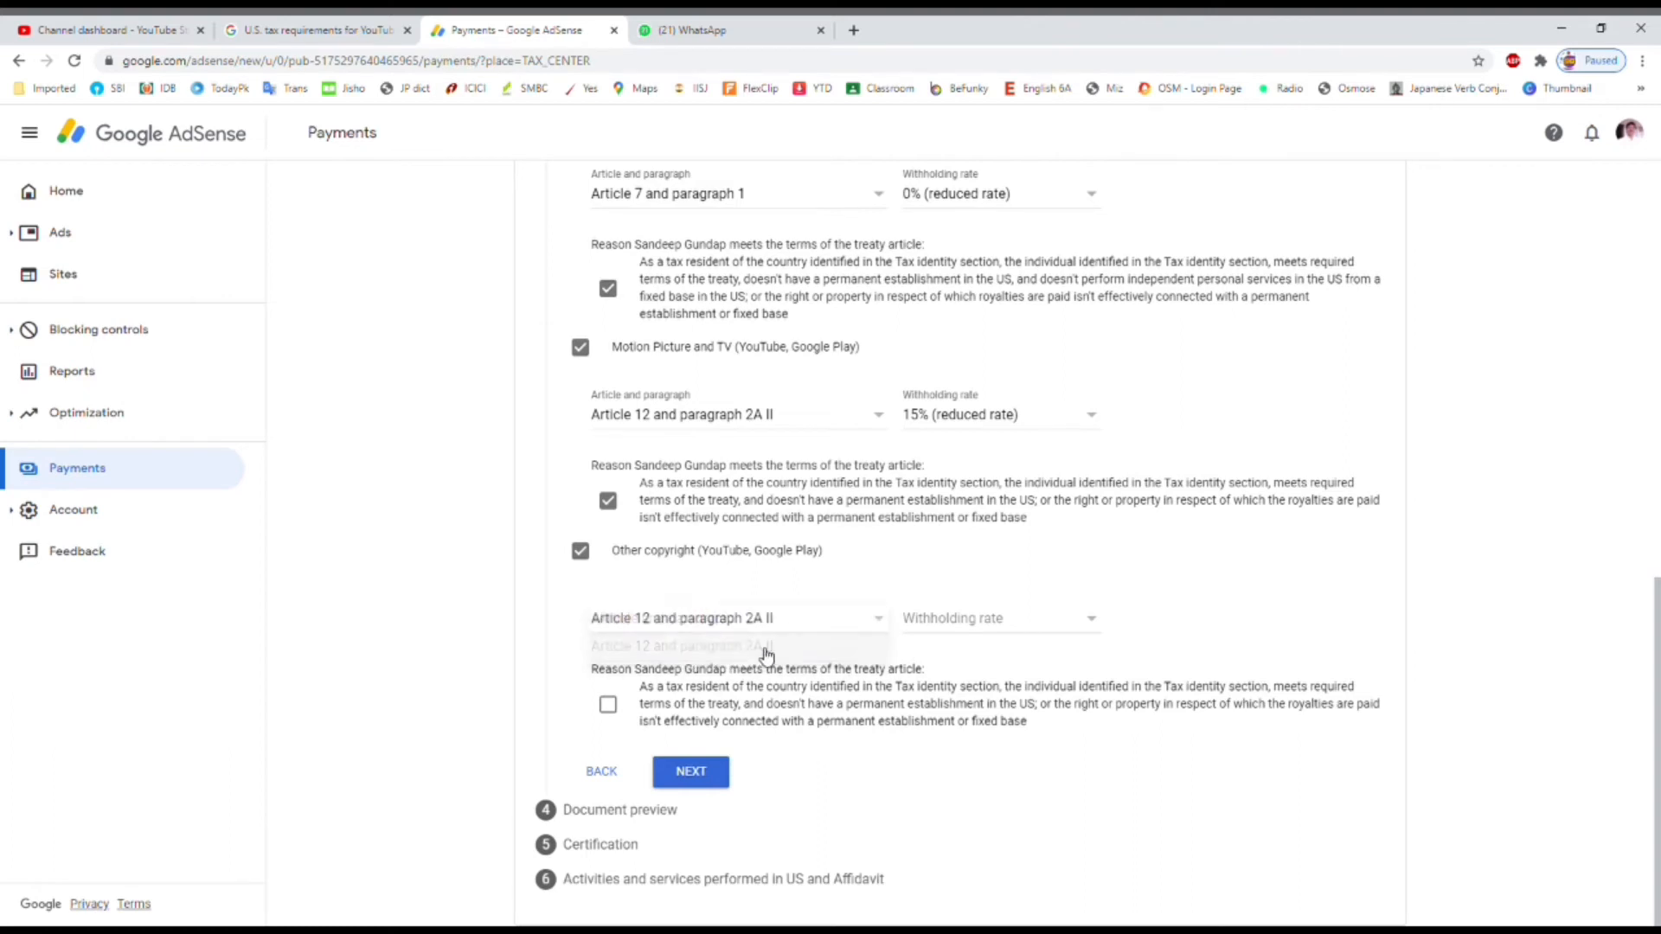
{"action": "left_click", "coordinate": [975, 627]}
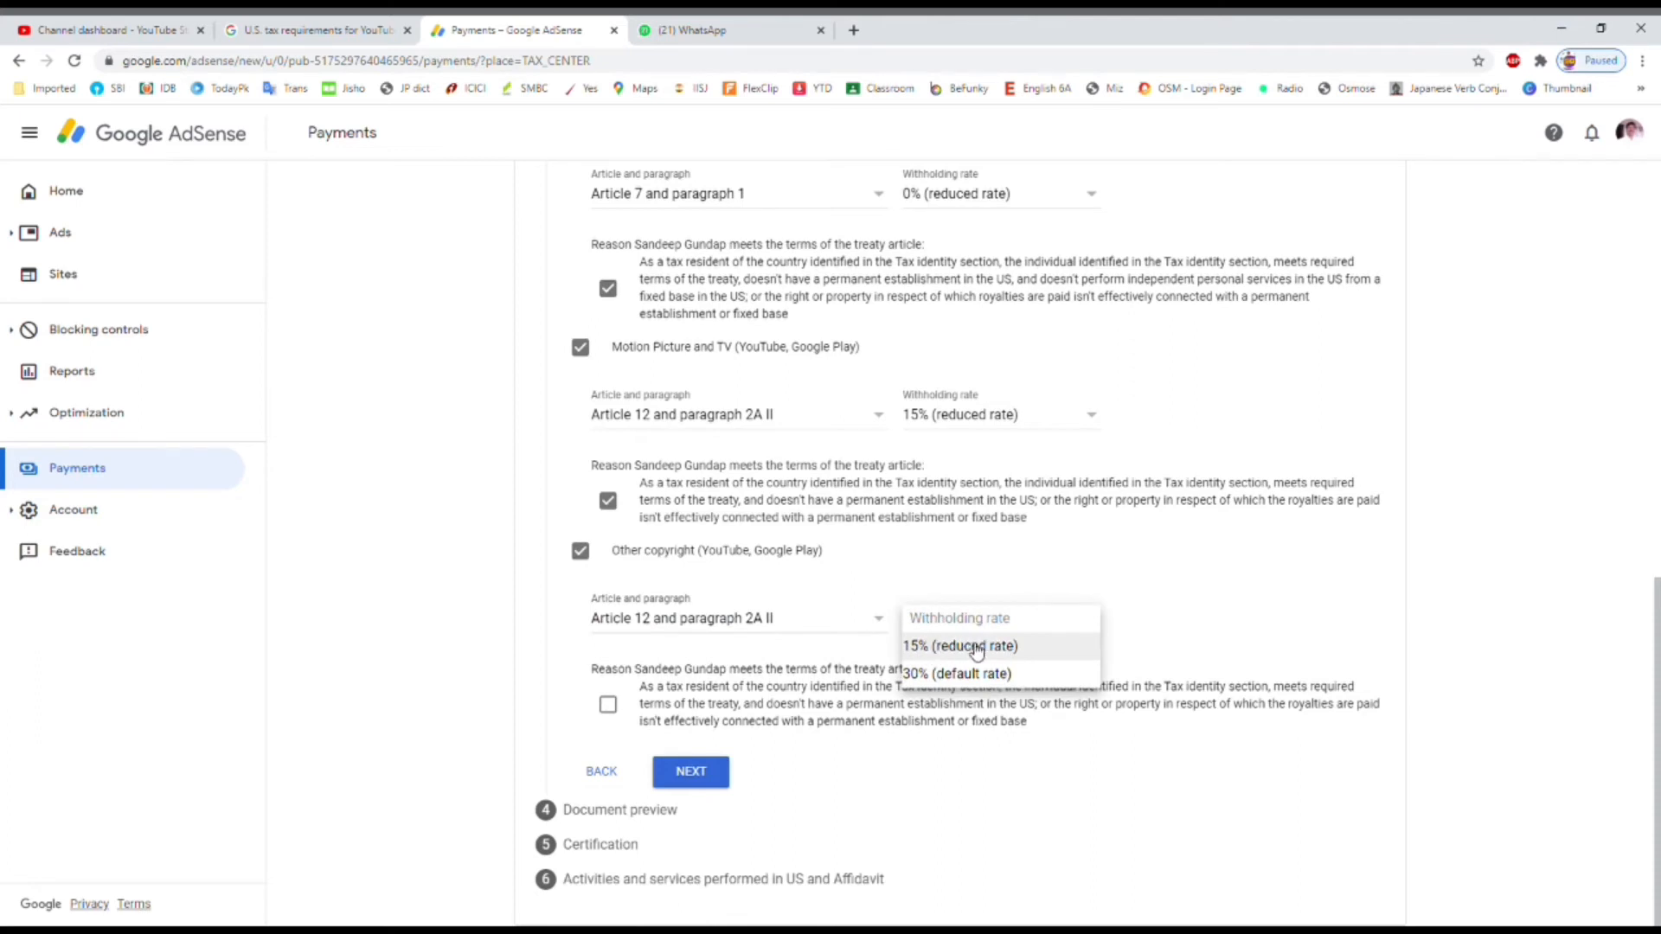
{"action": "left_click", "coordinate": [977, 649]}
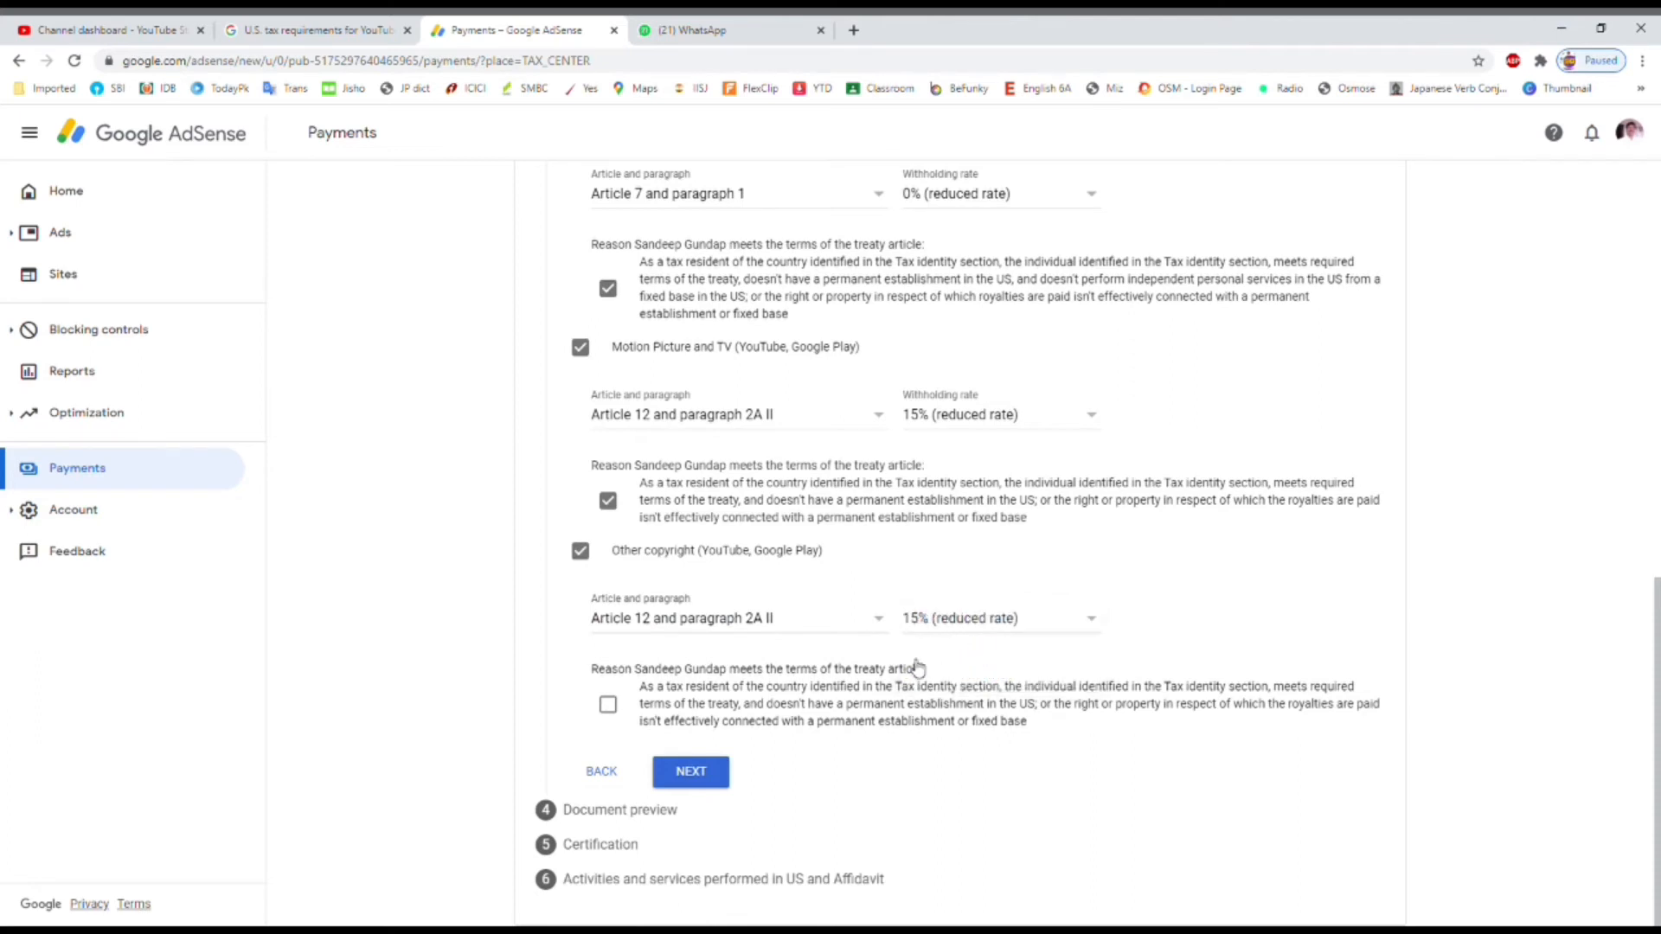
{"action": "left_click", "coordinate": [609, 708]}
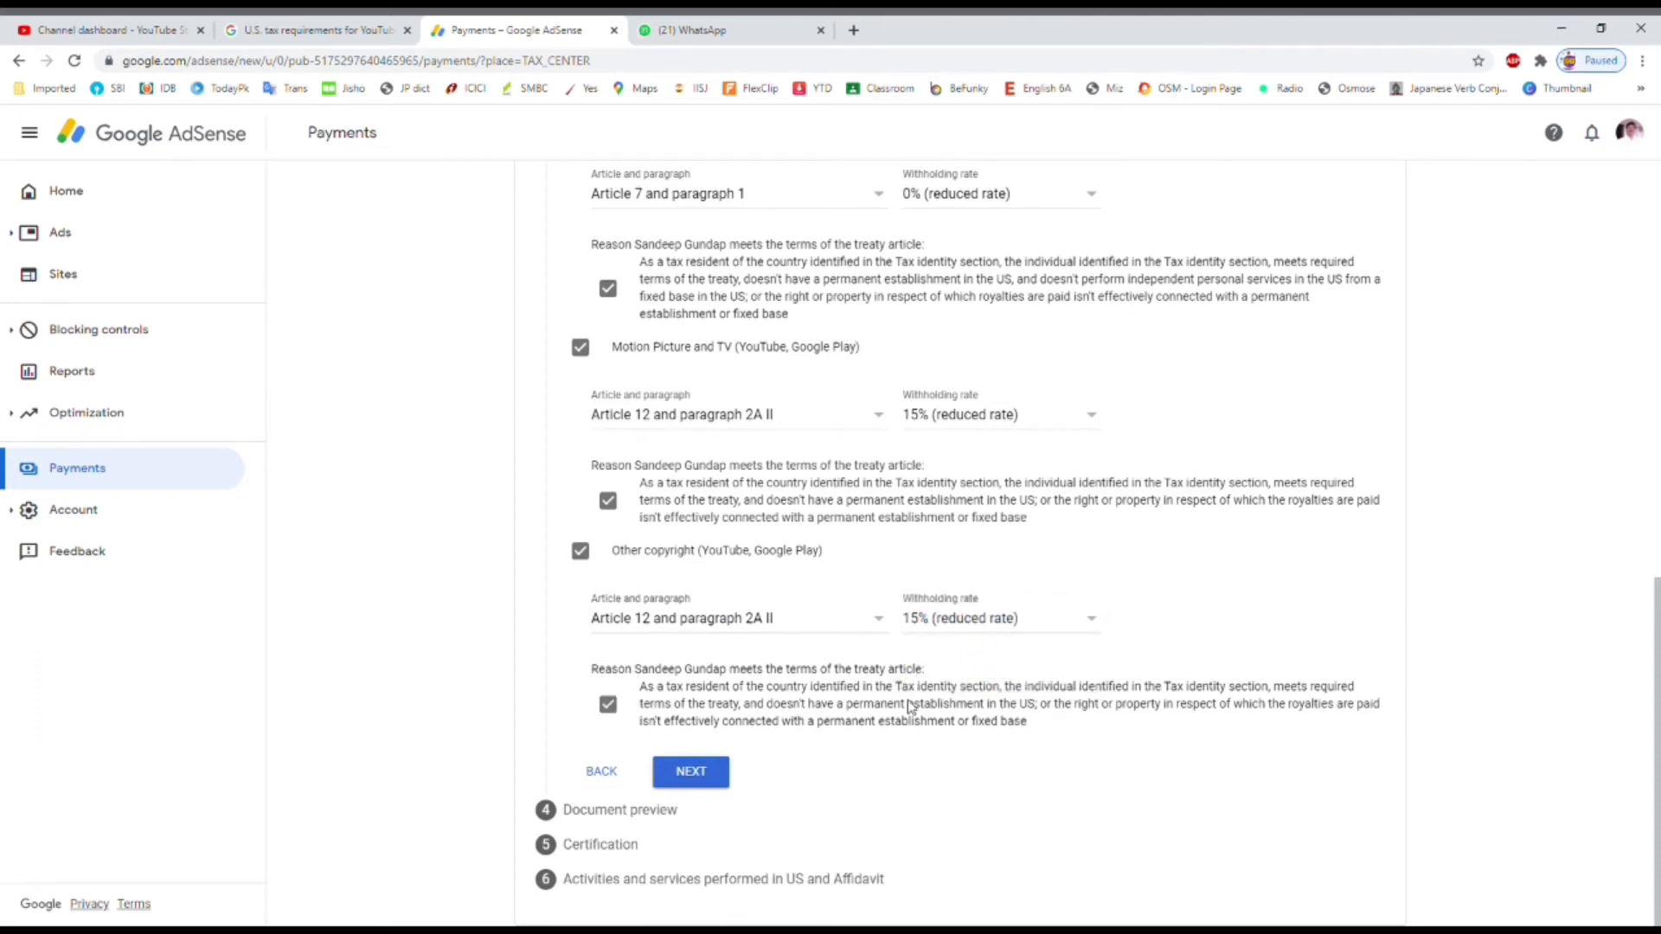
Continue to the document preview and confirm that the generated W-8BEN forms have been reviewed and are true, correct, and complete.
{"action": "left_click", "coordinate": [692, 772]}
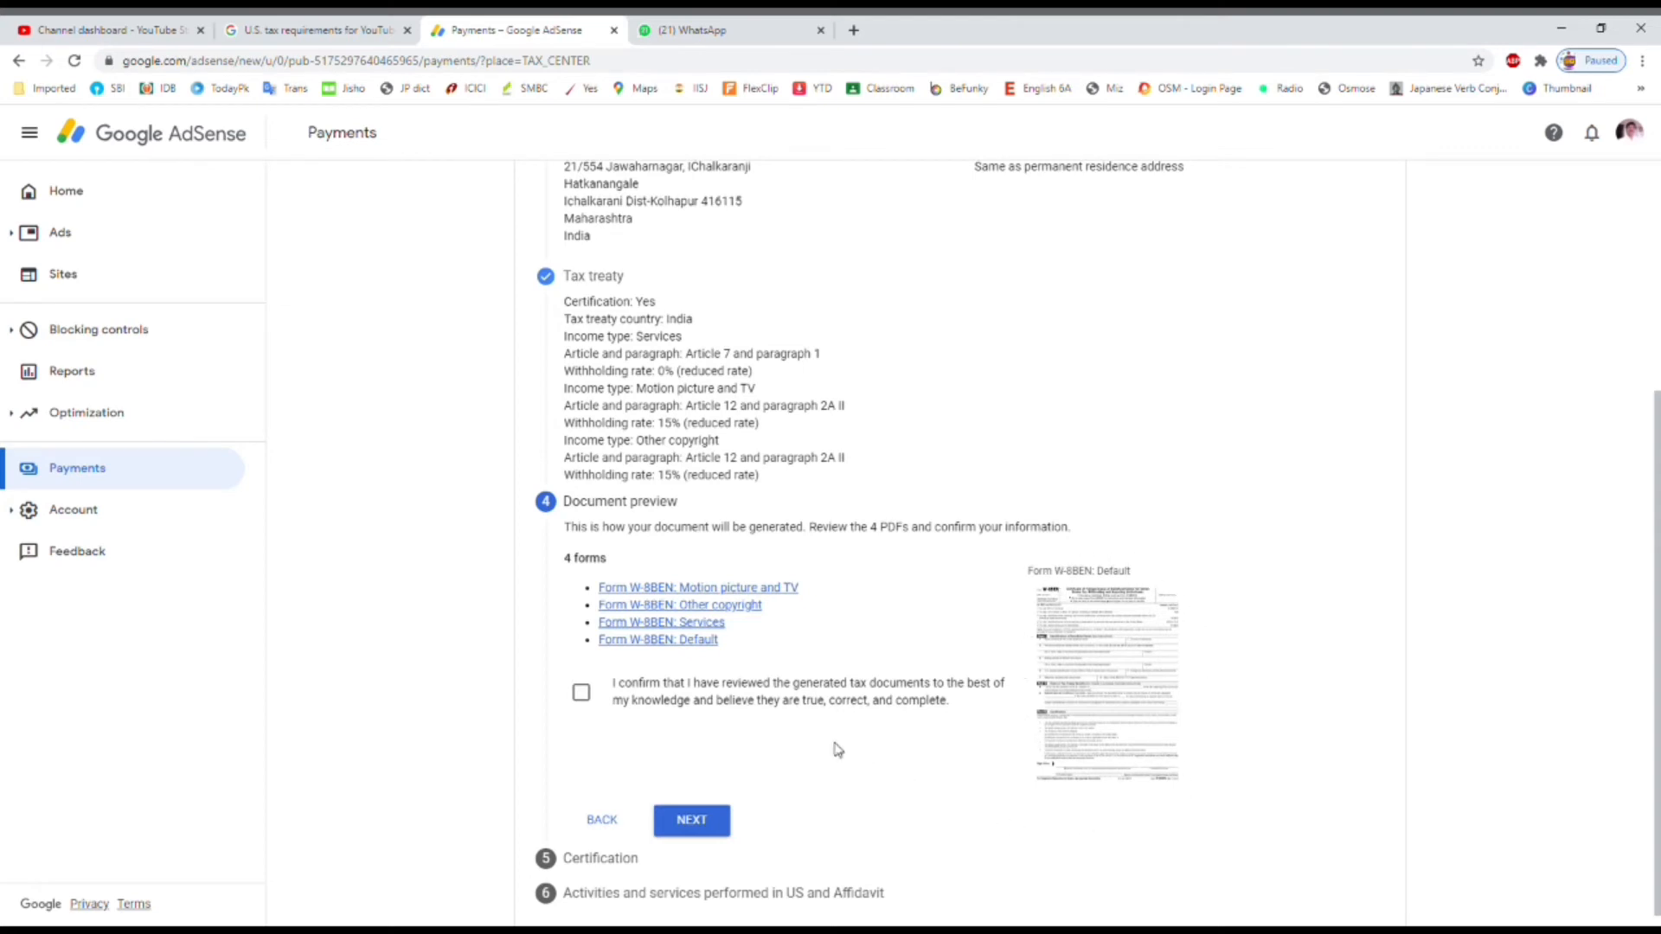
{"action": "left_click", "coordinate": [582, 695]}
{"action": "left_click", "coordinate": [692, 805]}
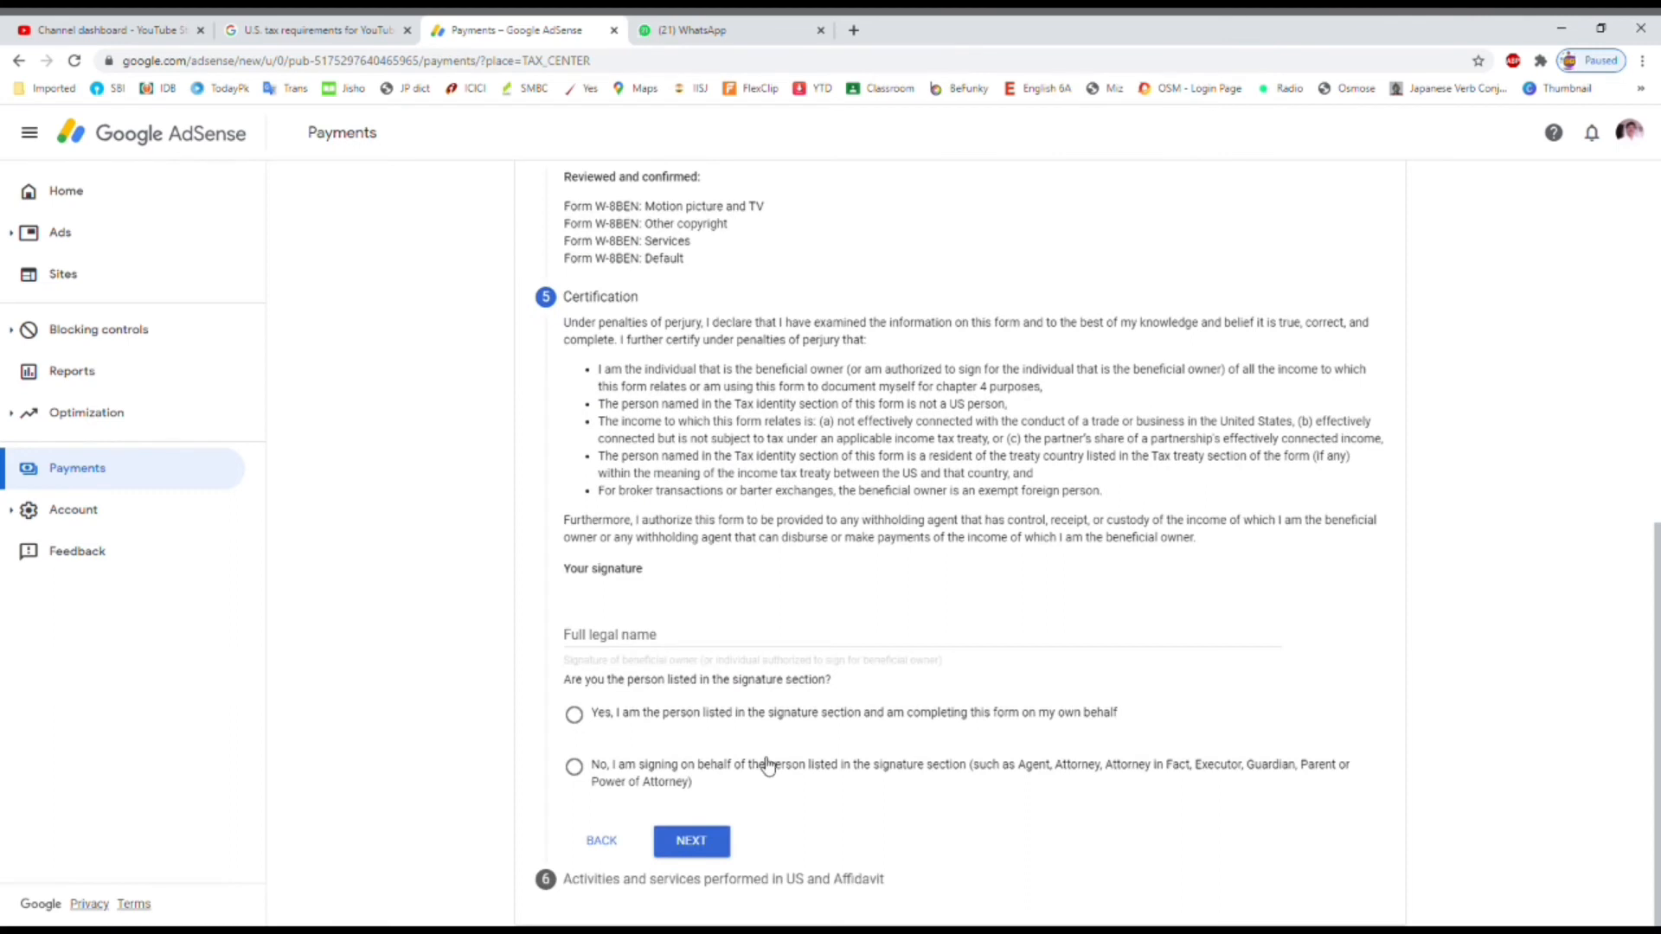
Sign the certification with the full legal name as the person completing the form on their own behalf, and continue.
{"action": "left_click", "coordinate": [707, 645]}
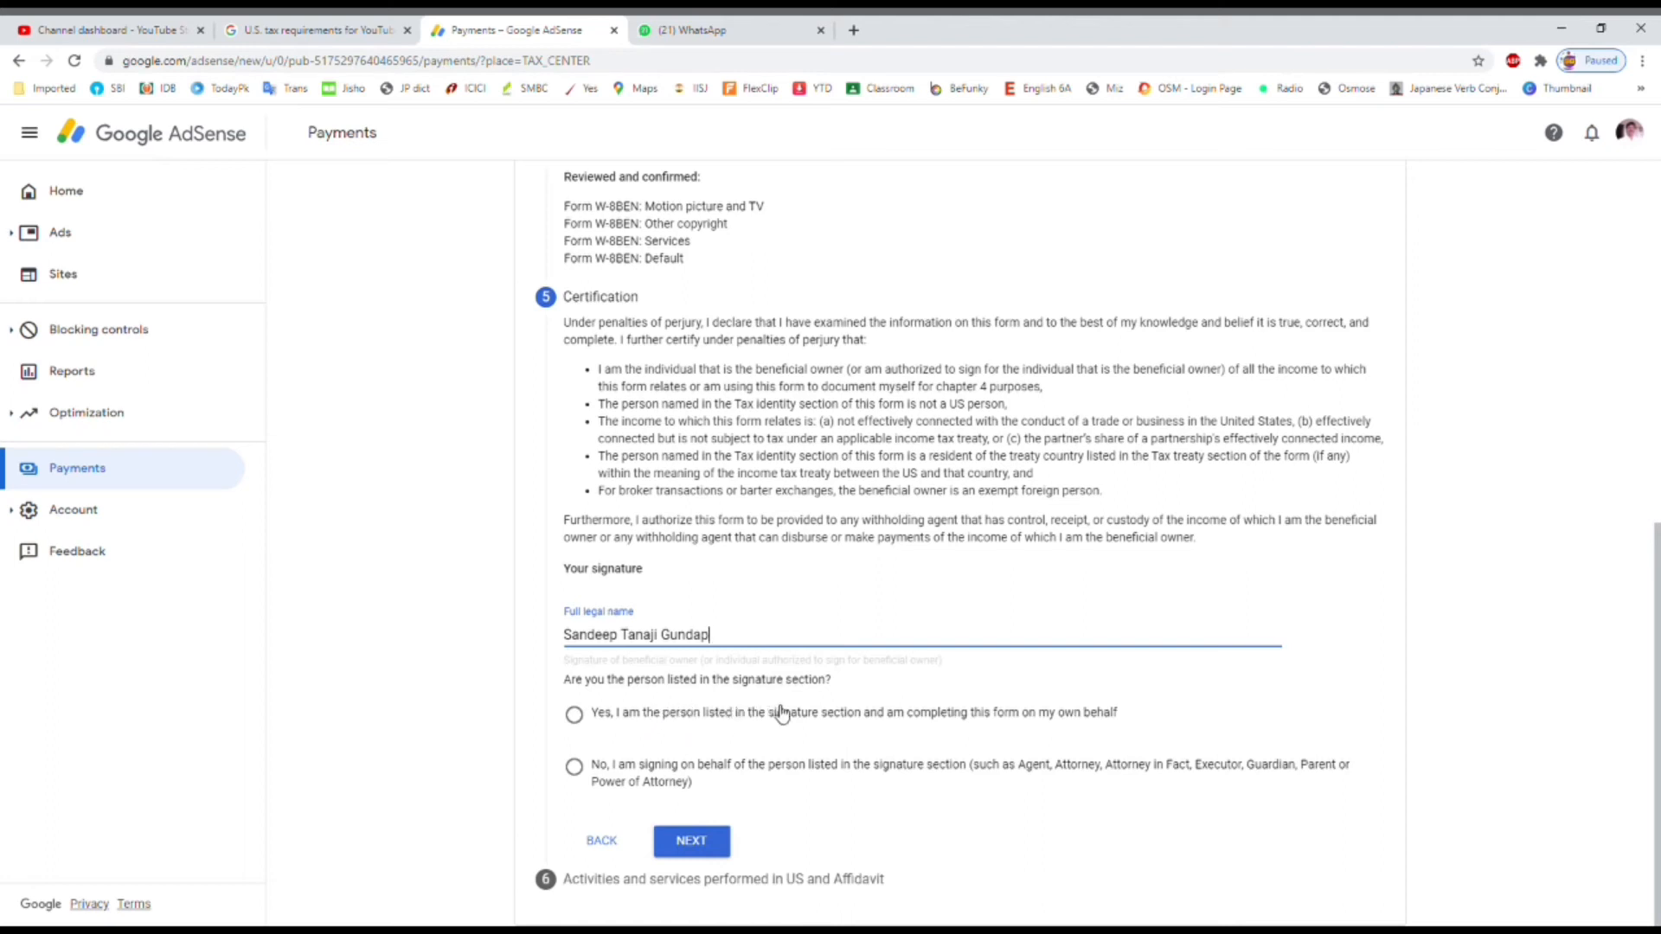
{"action": "left_click", "coordinate": [575, 715]}
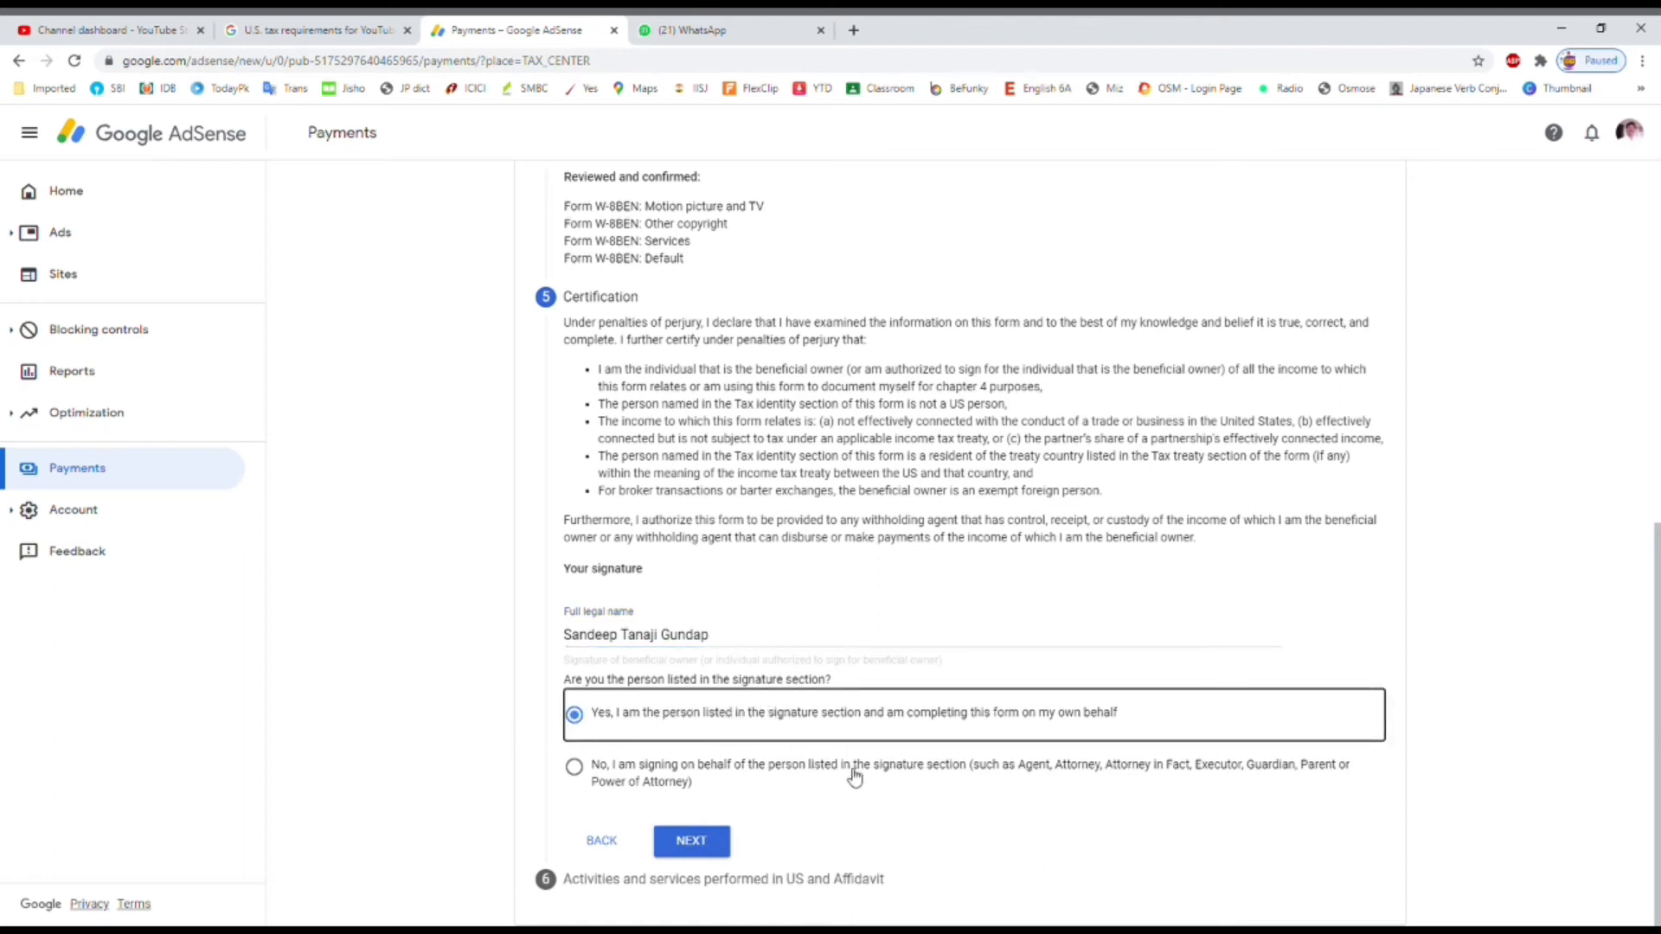
{"action": "left_click", "coordinate": [696, 850]}
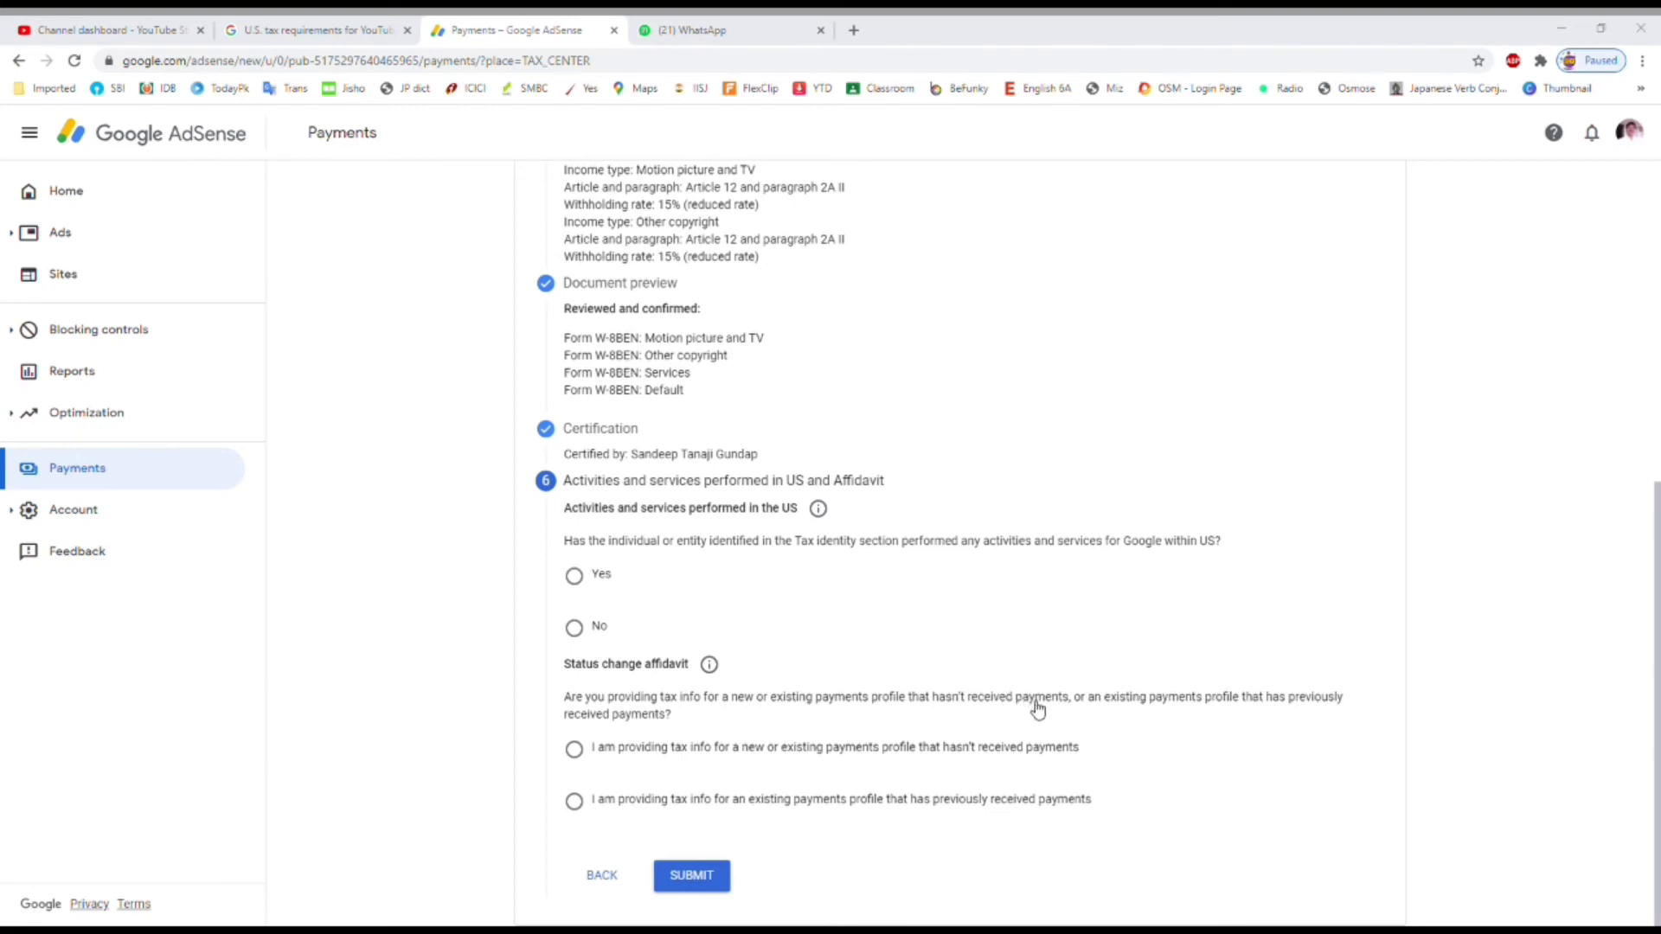
Declare that no activities or services for Google were performed within the US, and certify that services are performed solely outside the US.
{"action": "left_click", "coordinate": [575, 628]}
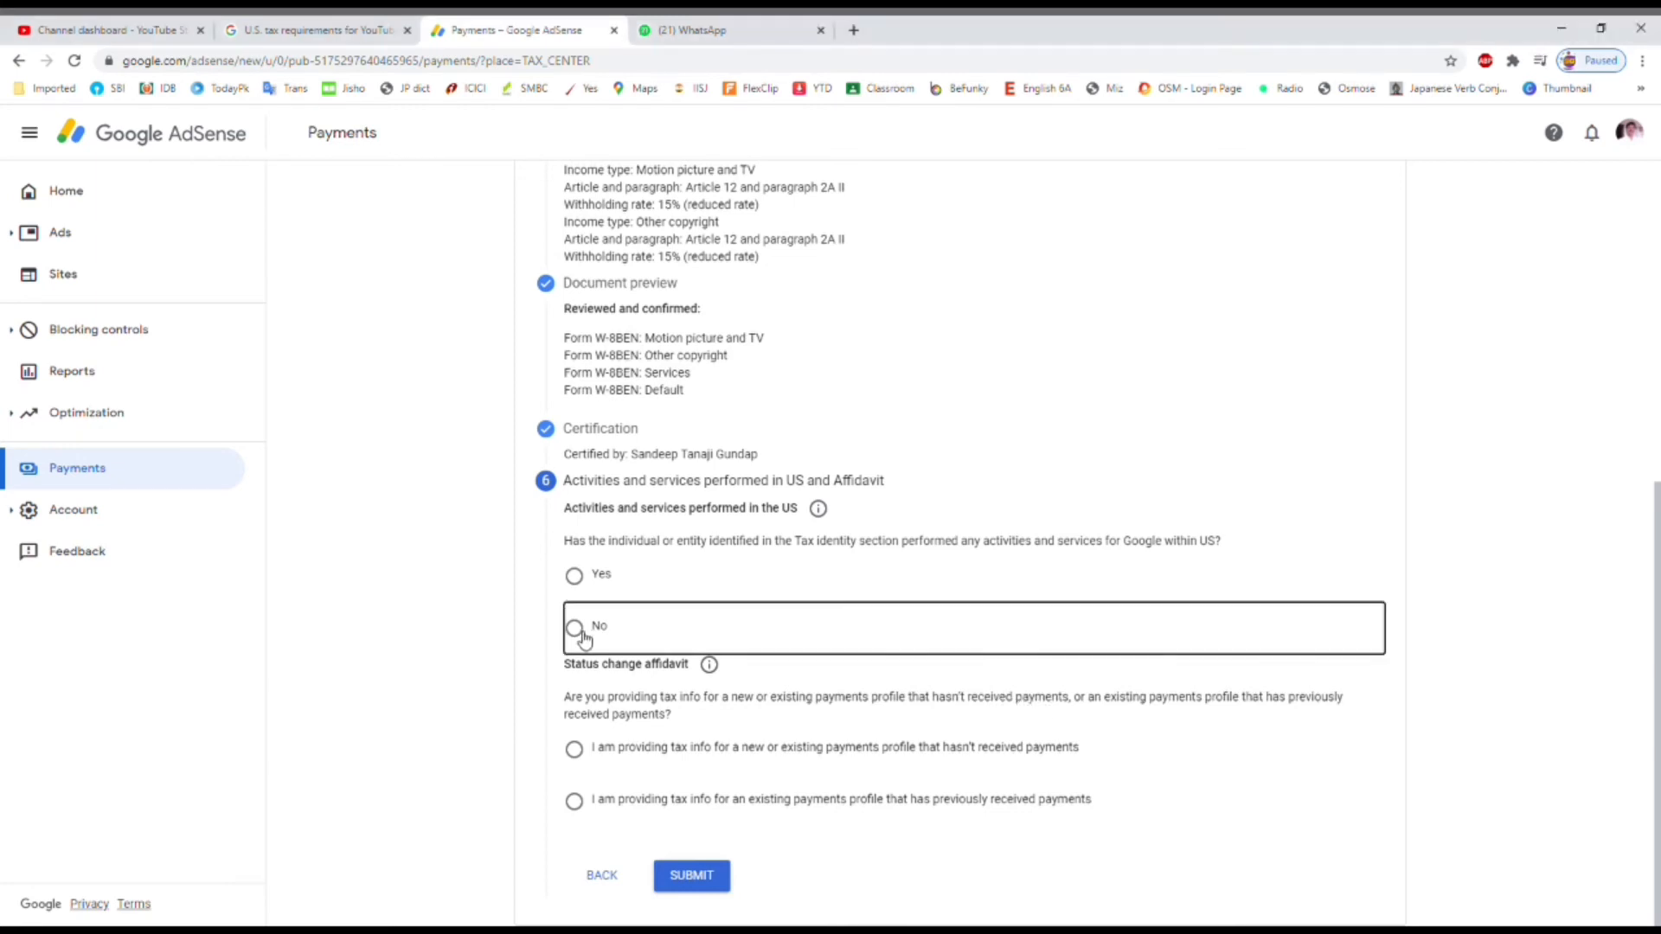
{"action": "left_click", "coordinate": [595, 672]}
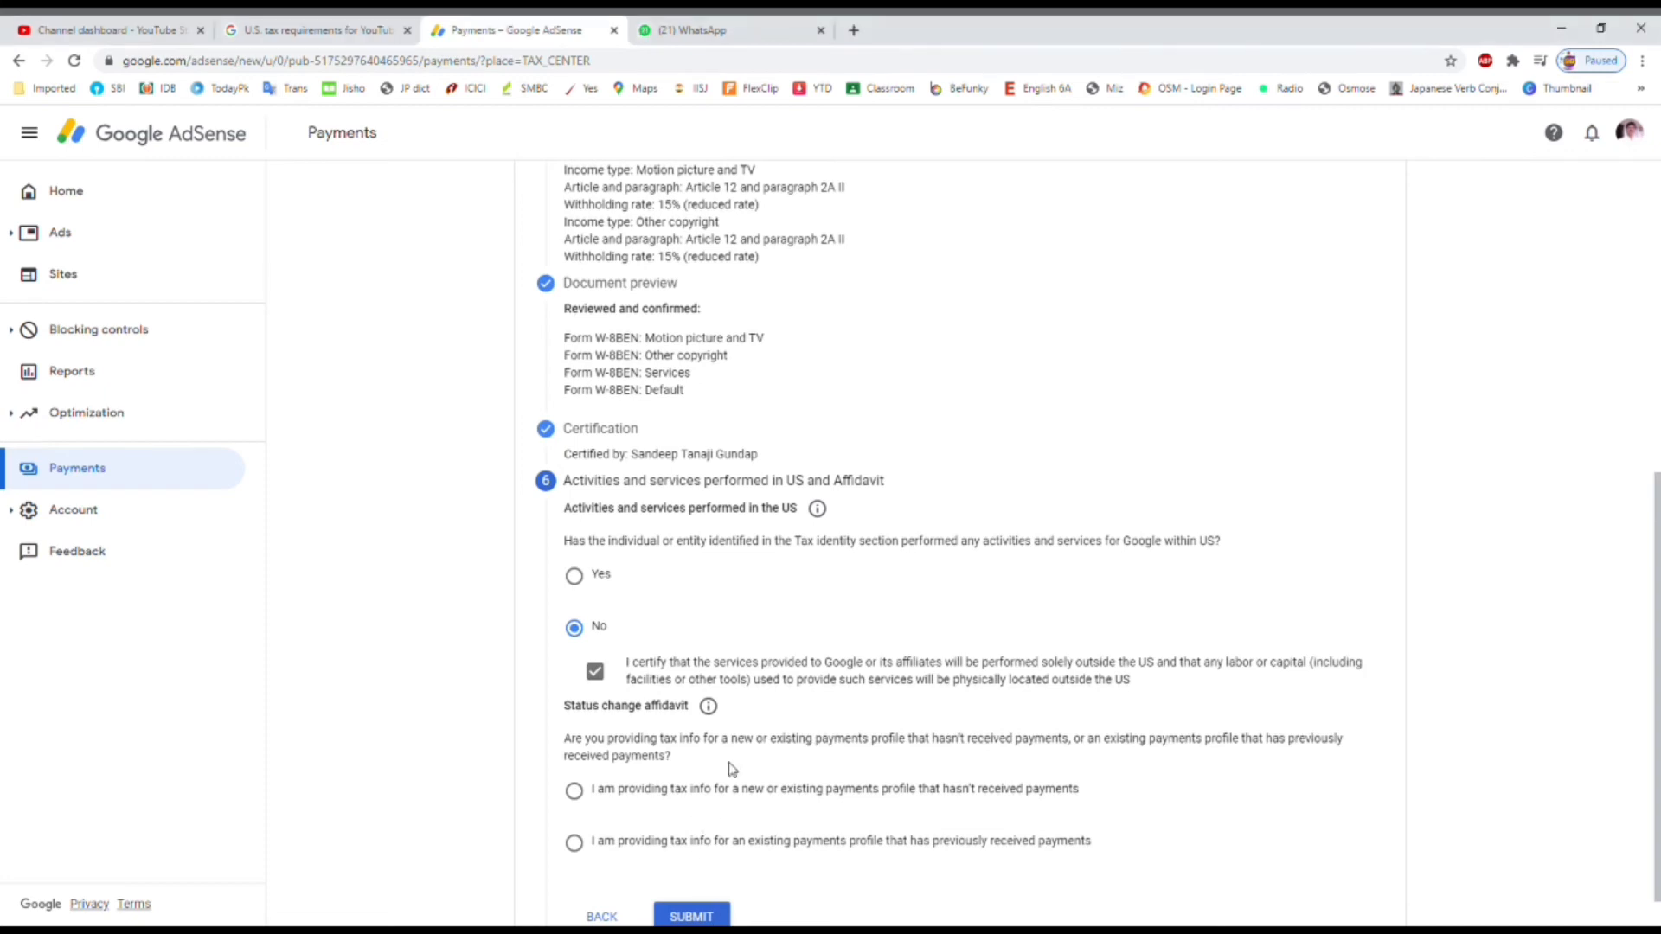
State in the status change affidavit that the payments profile is new or existing and hasn't received payments, and submit the tax form.
{"action": "scroll", "coordinate": [733, 769], "scroll_direction": "down", "scroll_amount": 1}
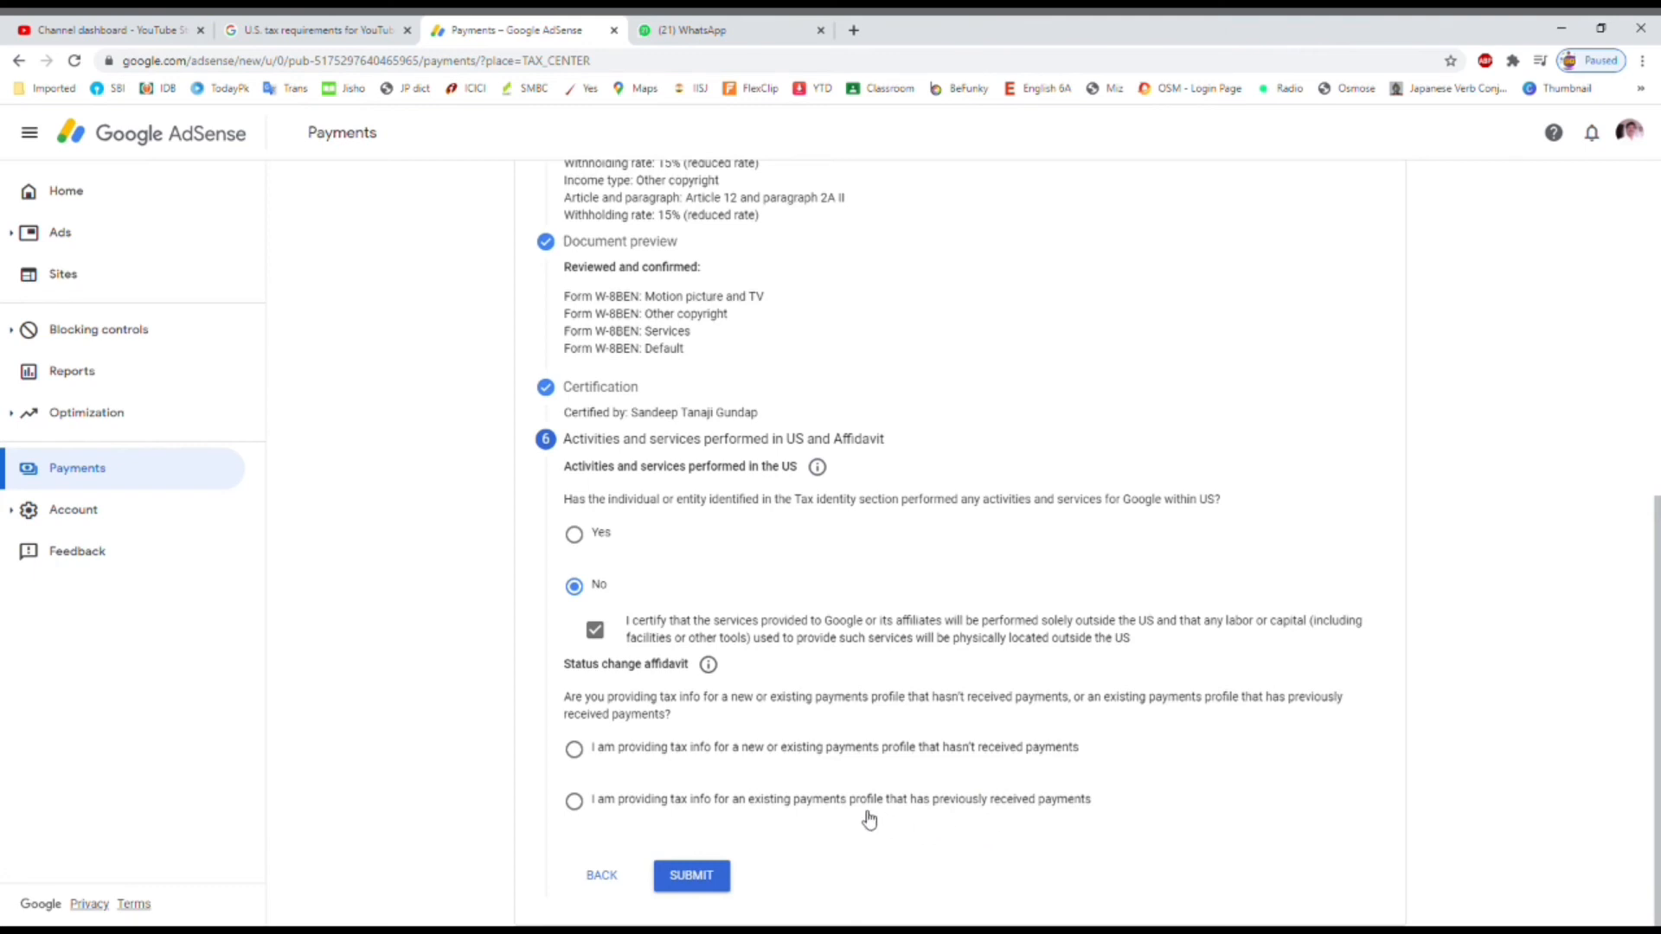
{"action": "left_click", "coordinate": [576, 751]}
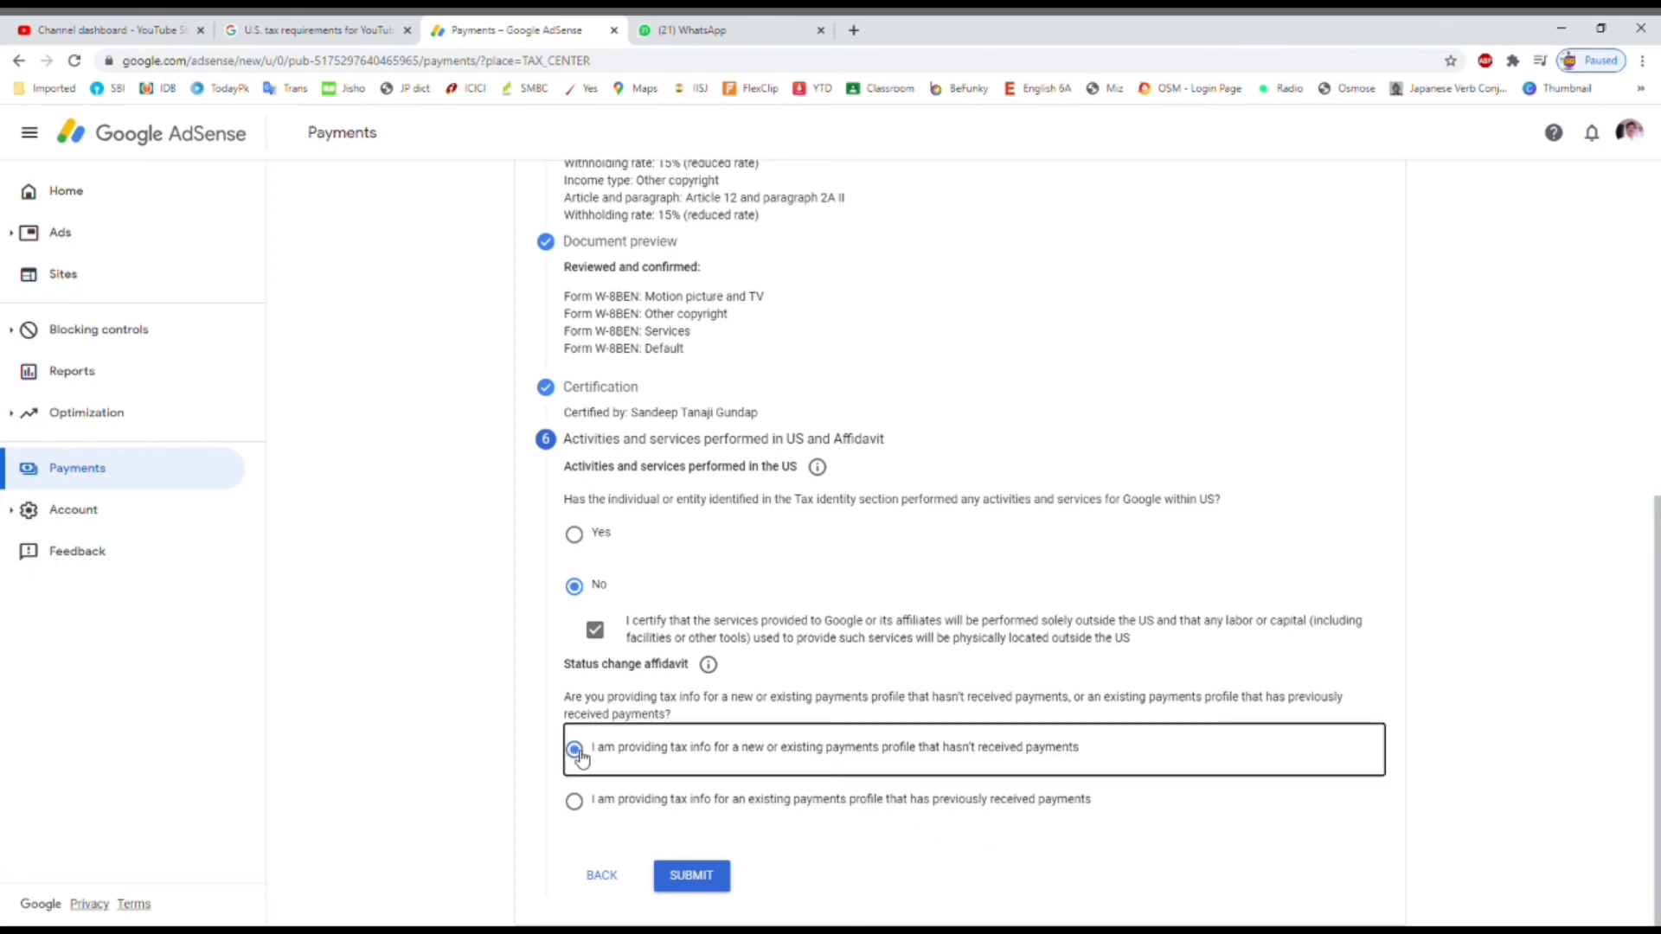
{"action": "left_click", "coordinate": [695, 879]}
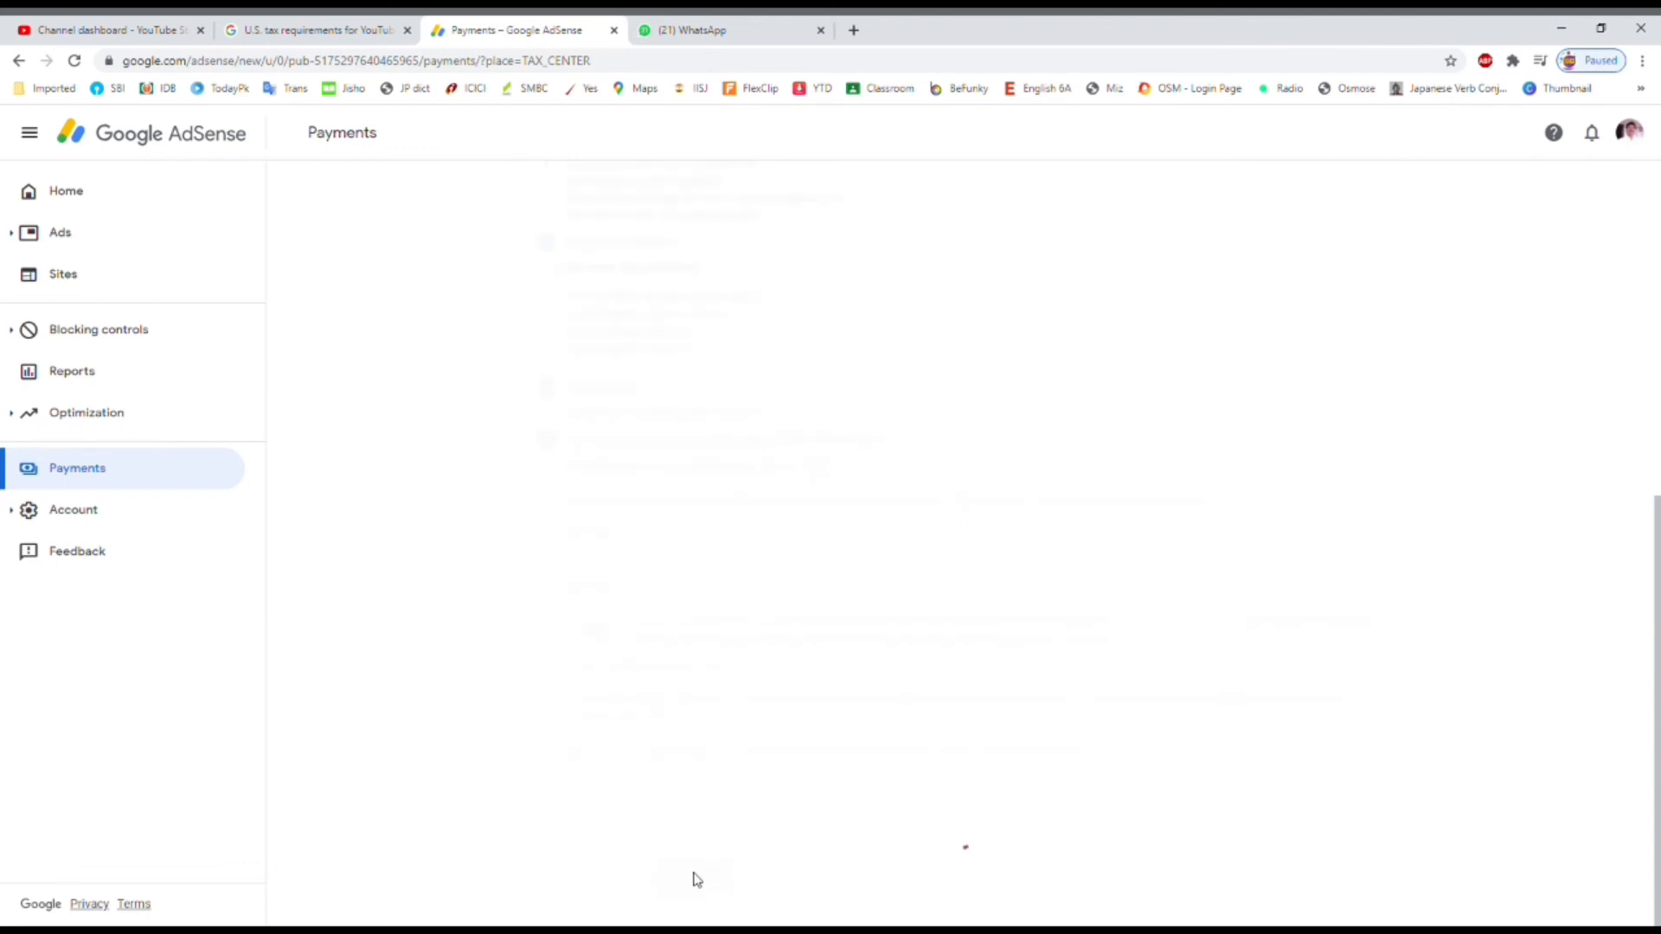